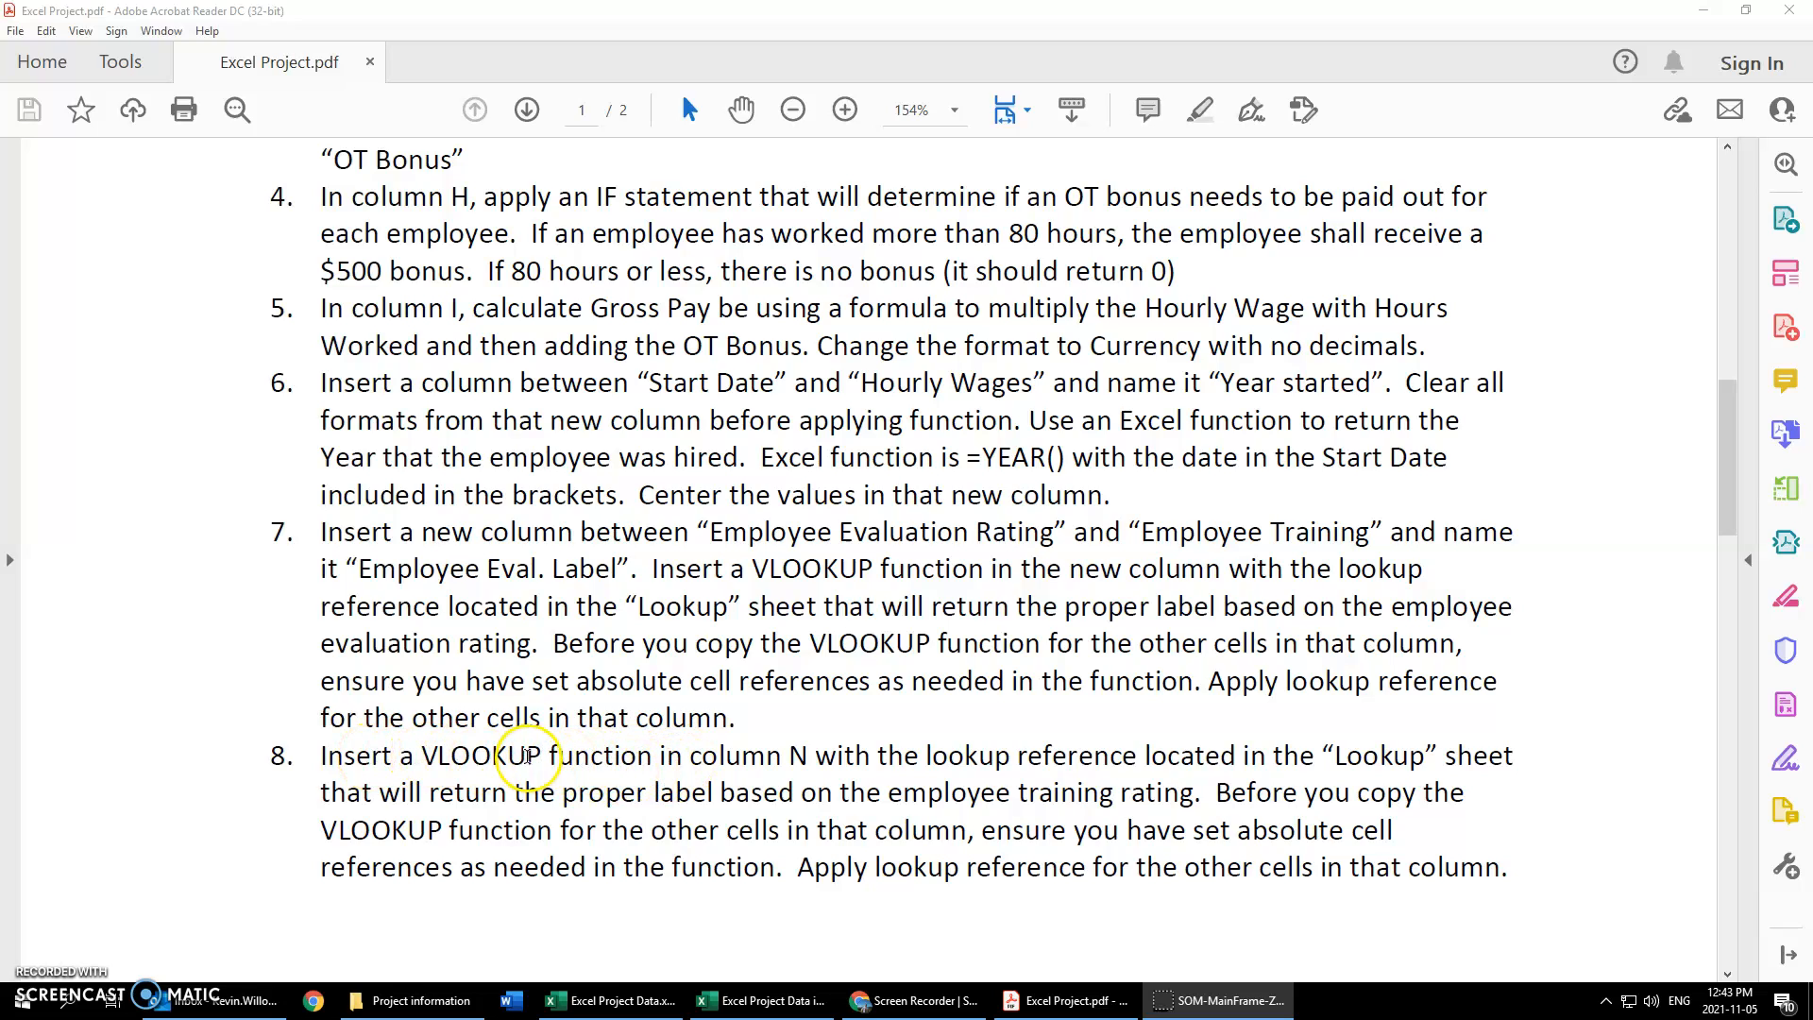
- Shrink the project instructions PDF and switch to the Excel workbook "Excel Project Data instructor copy.xlsx"
double_click(1371, 21)
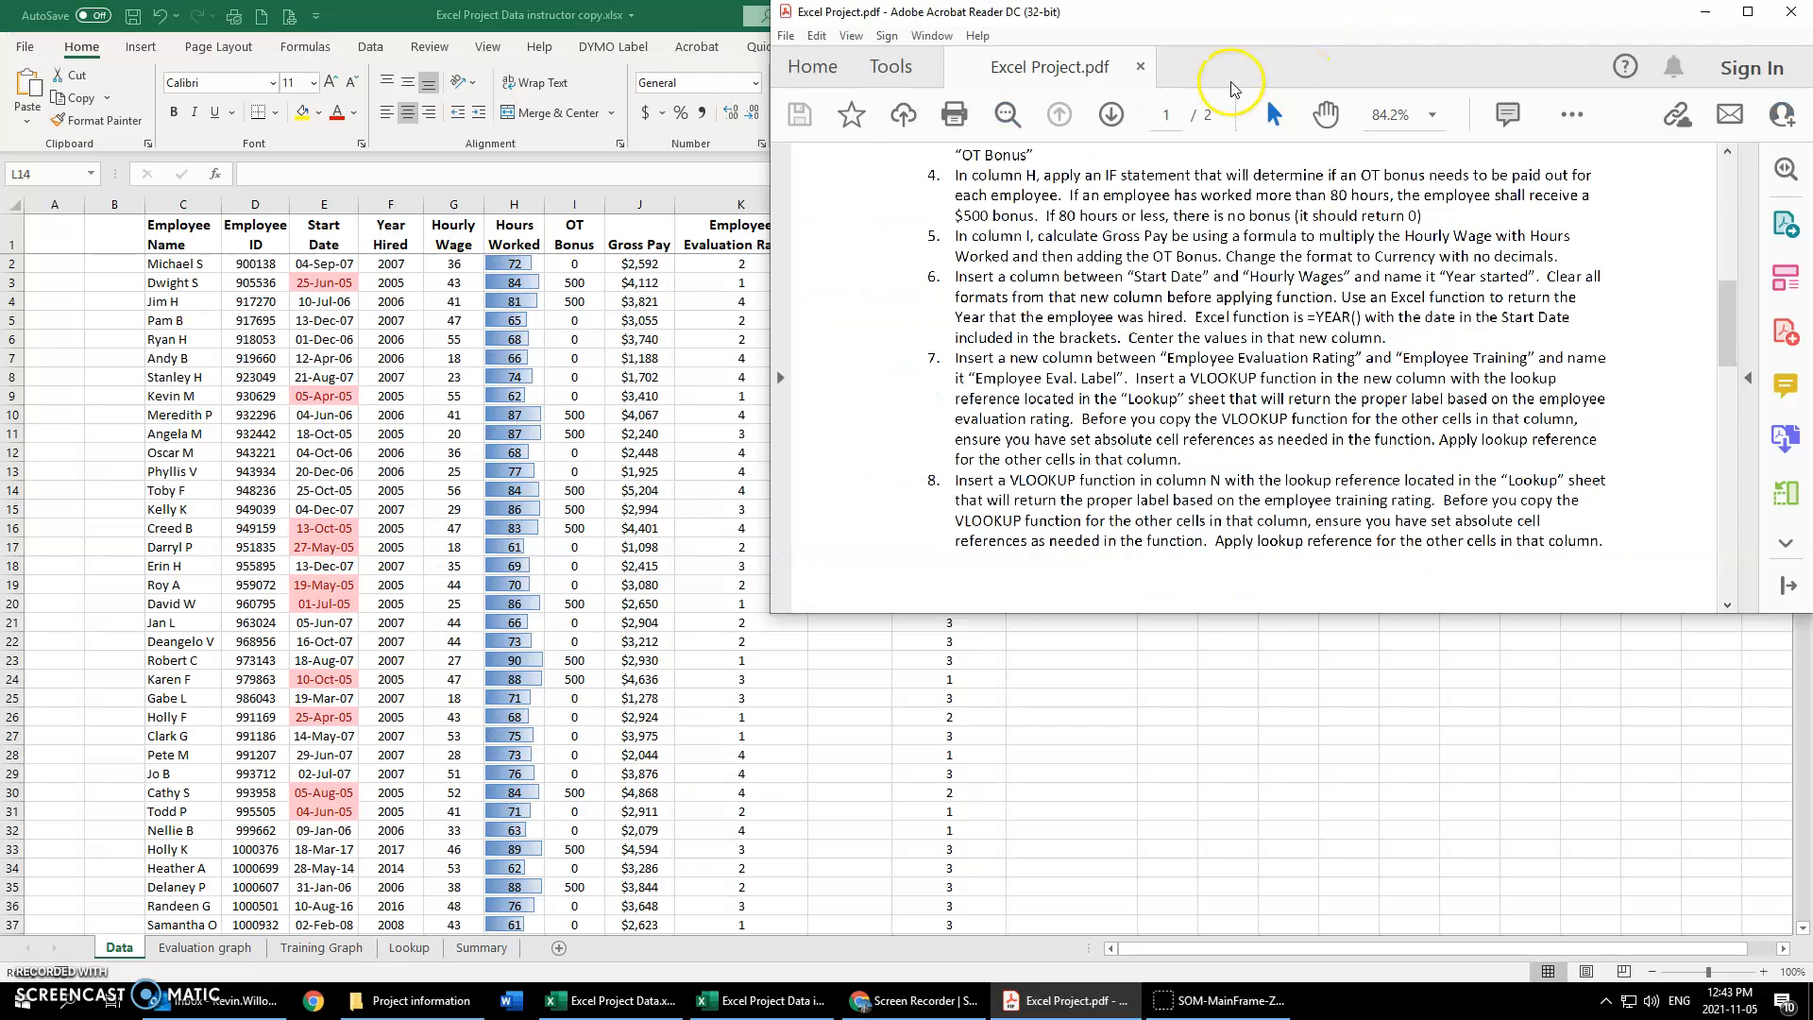
left_click(1580, 87)
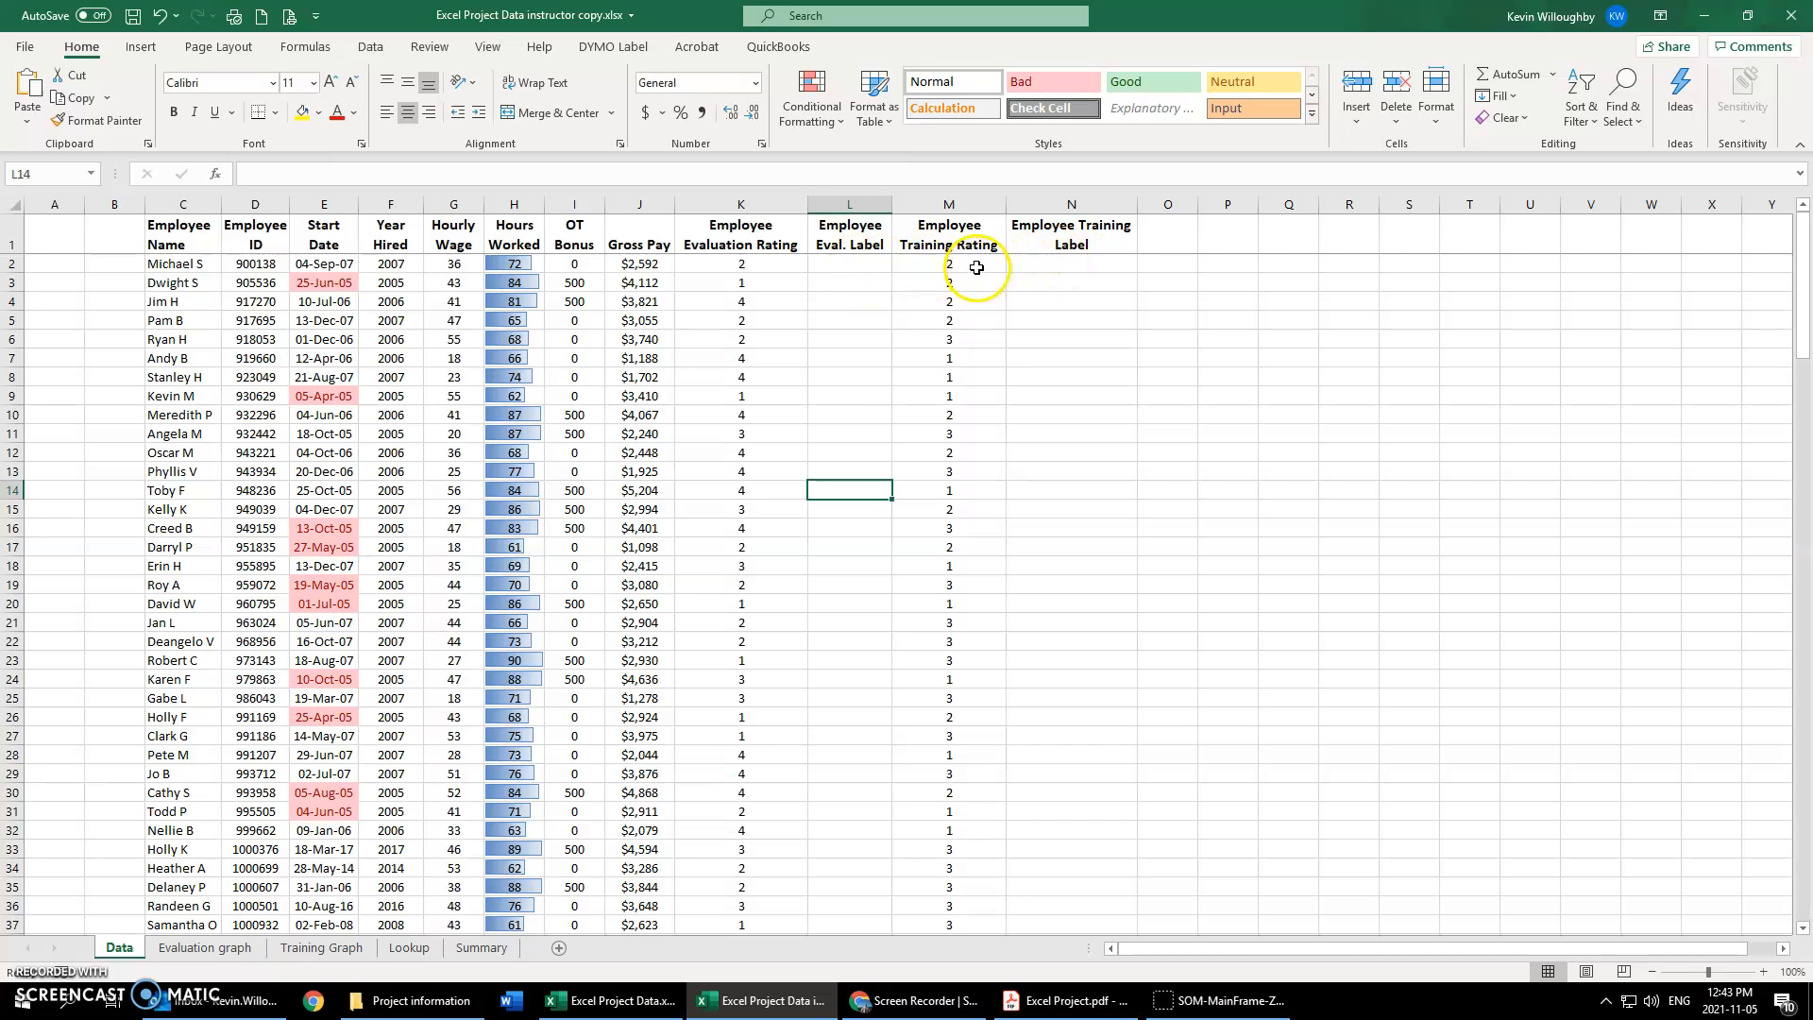
left_click(845, 265)
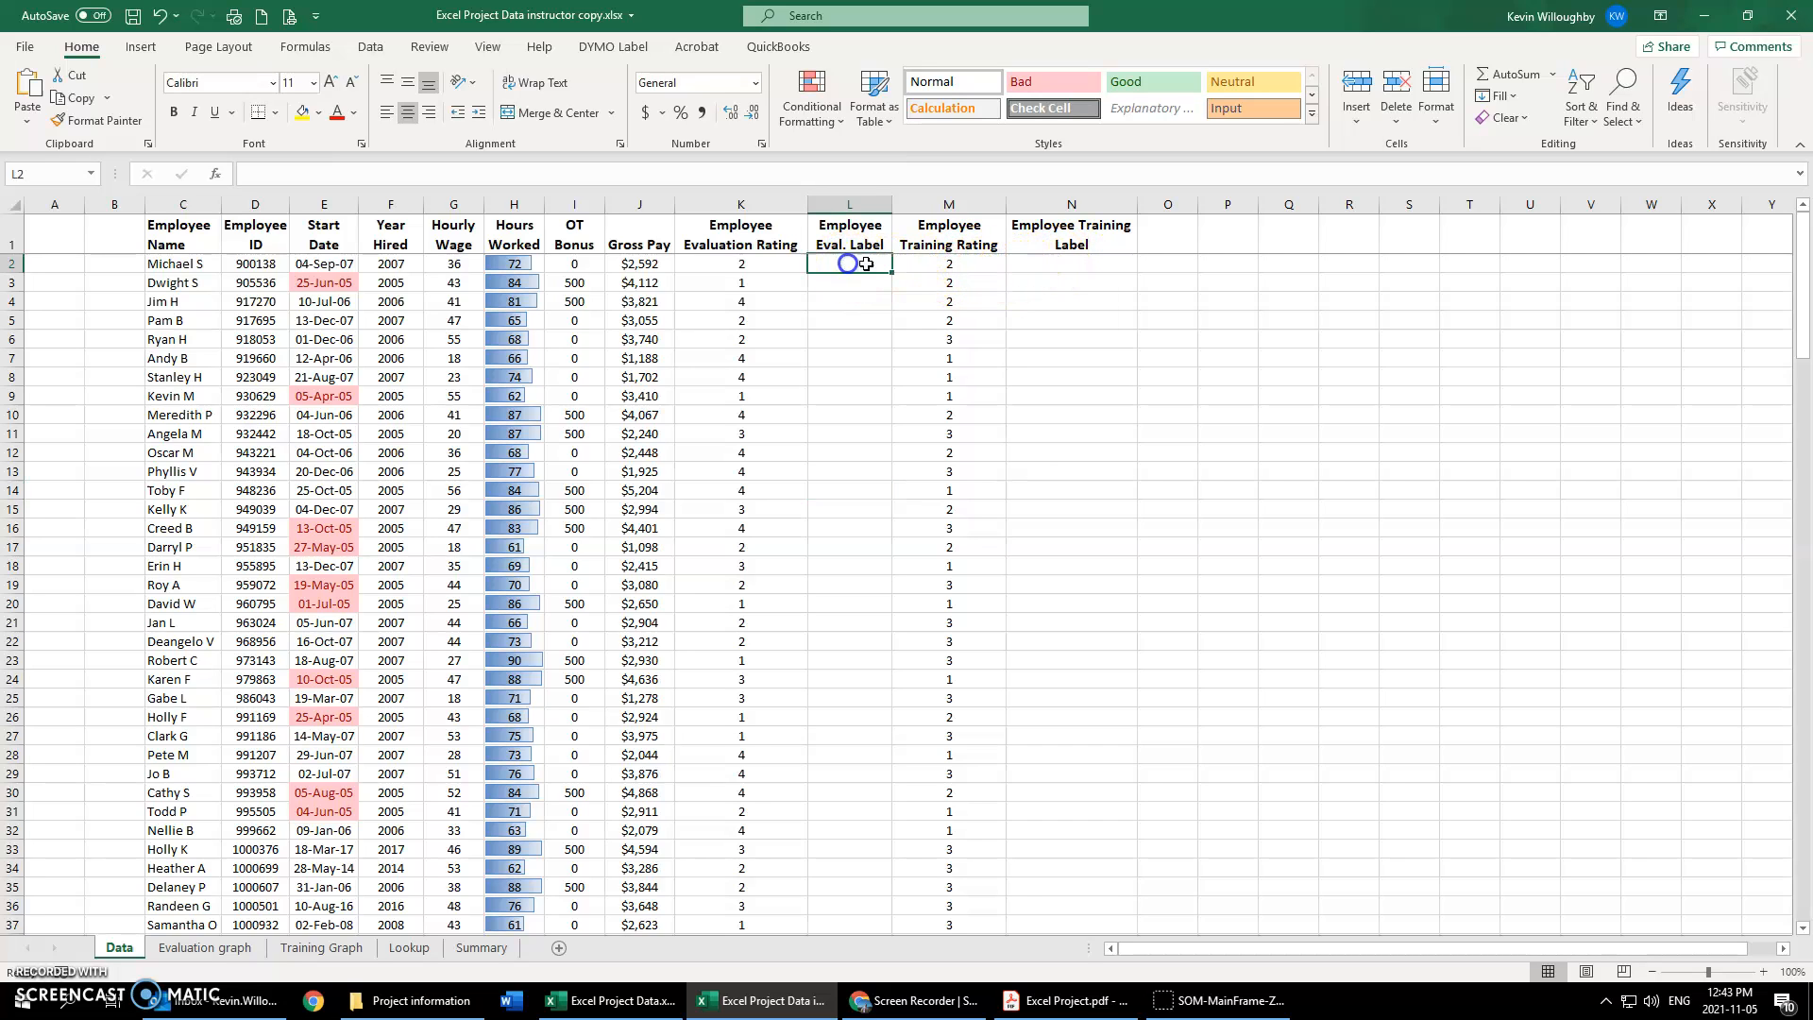
type("=vlooku")
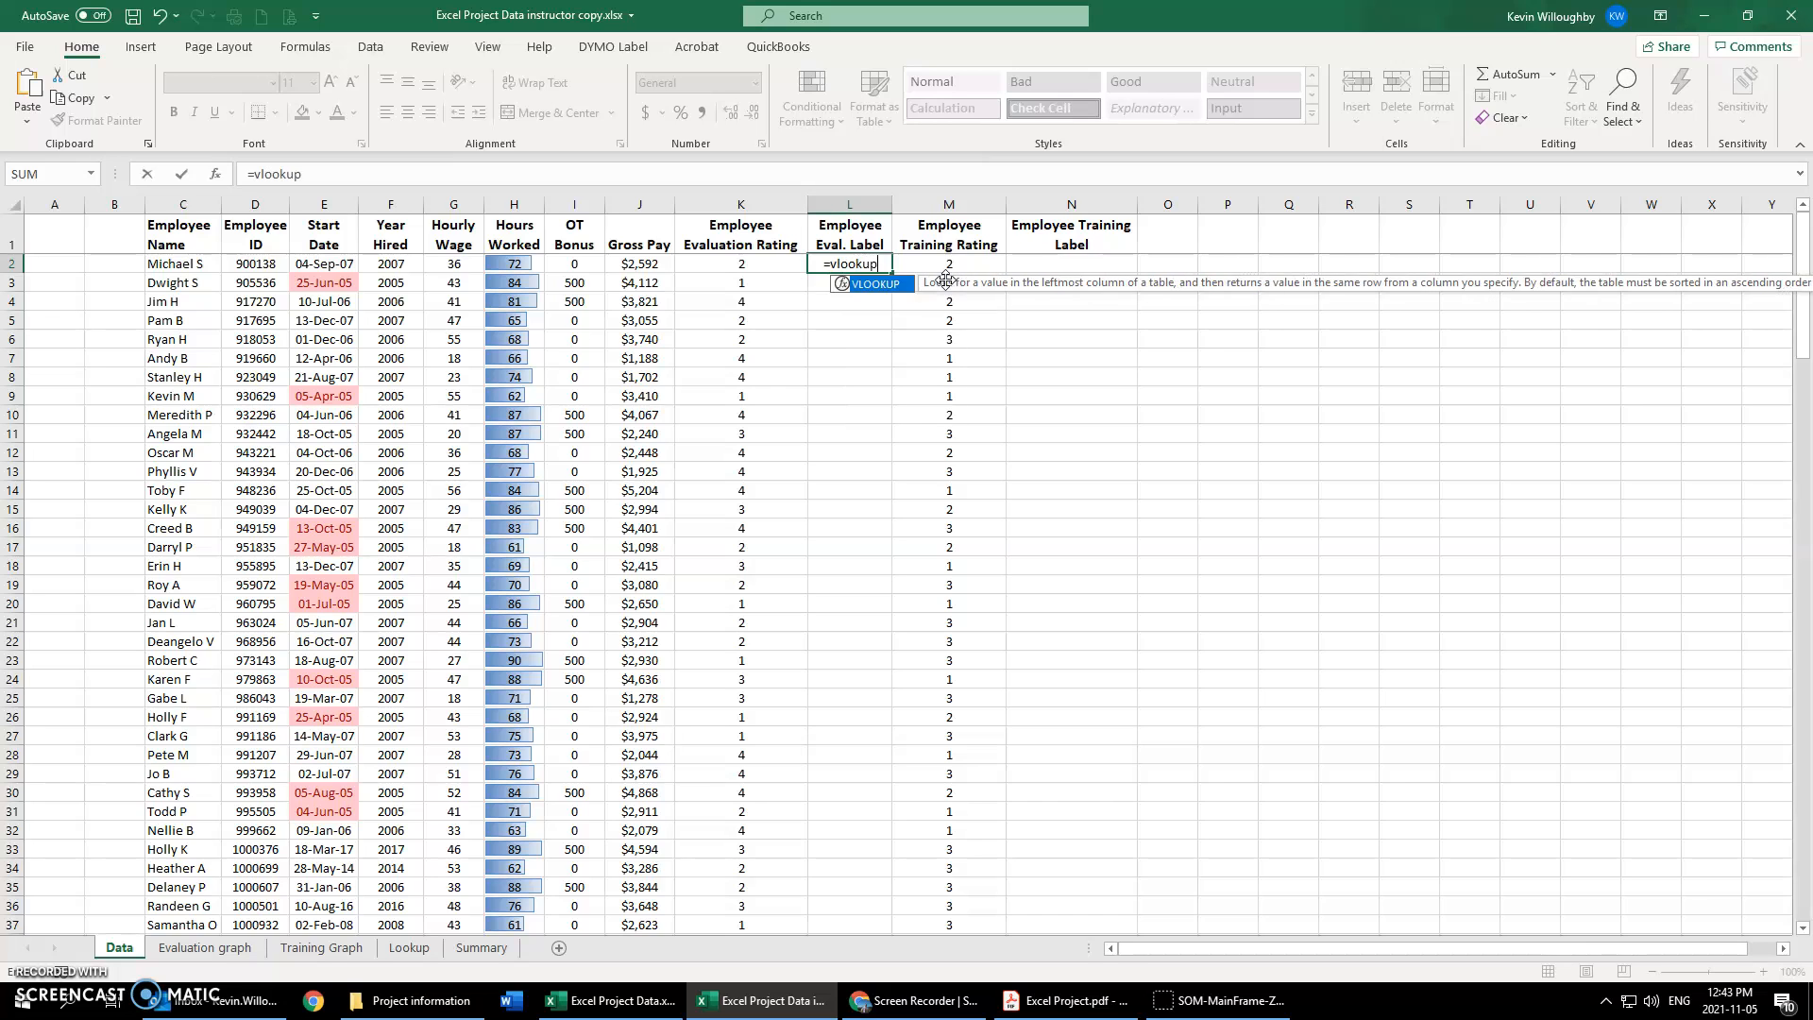
key("Escape")
key("Down")
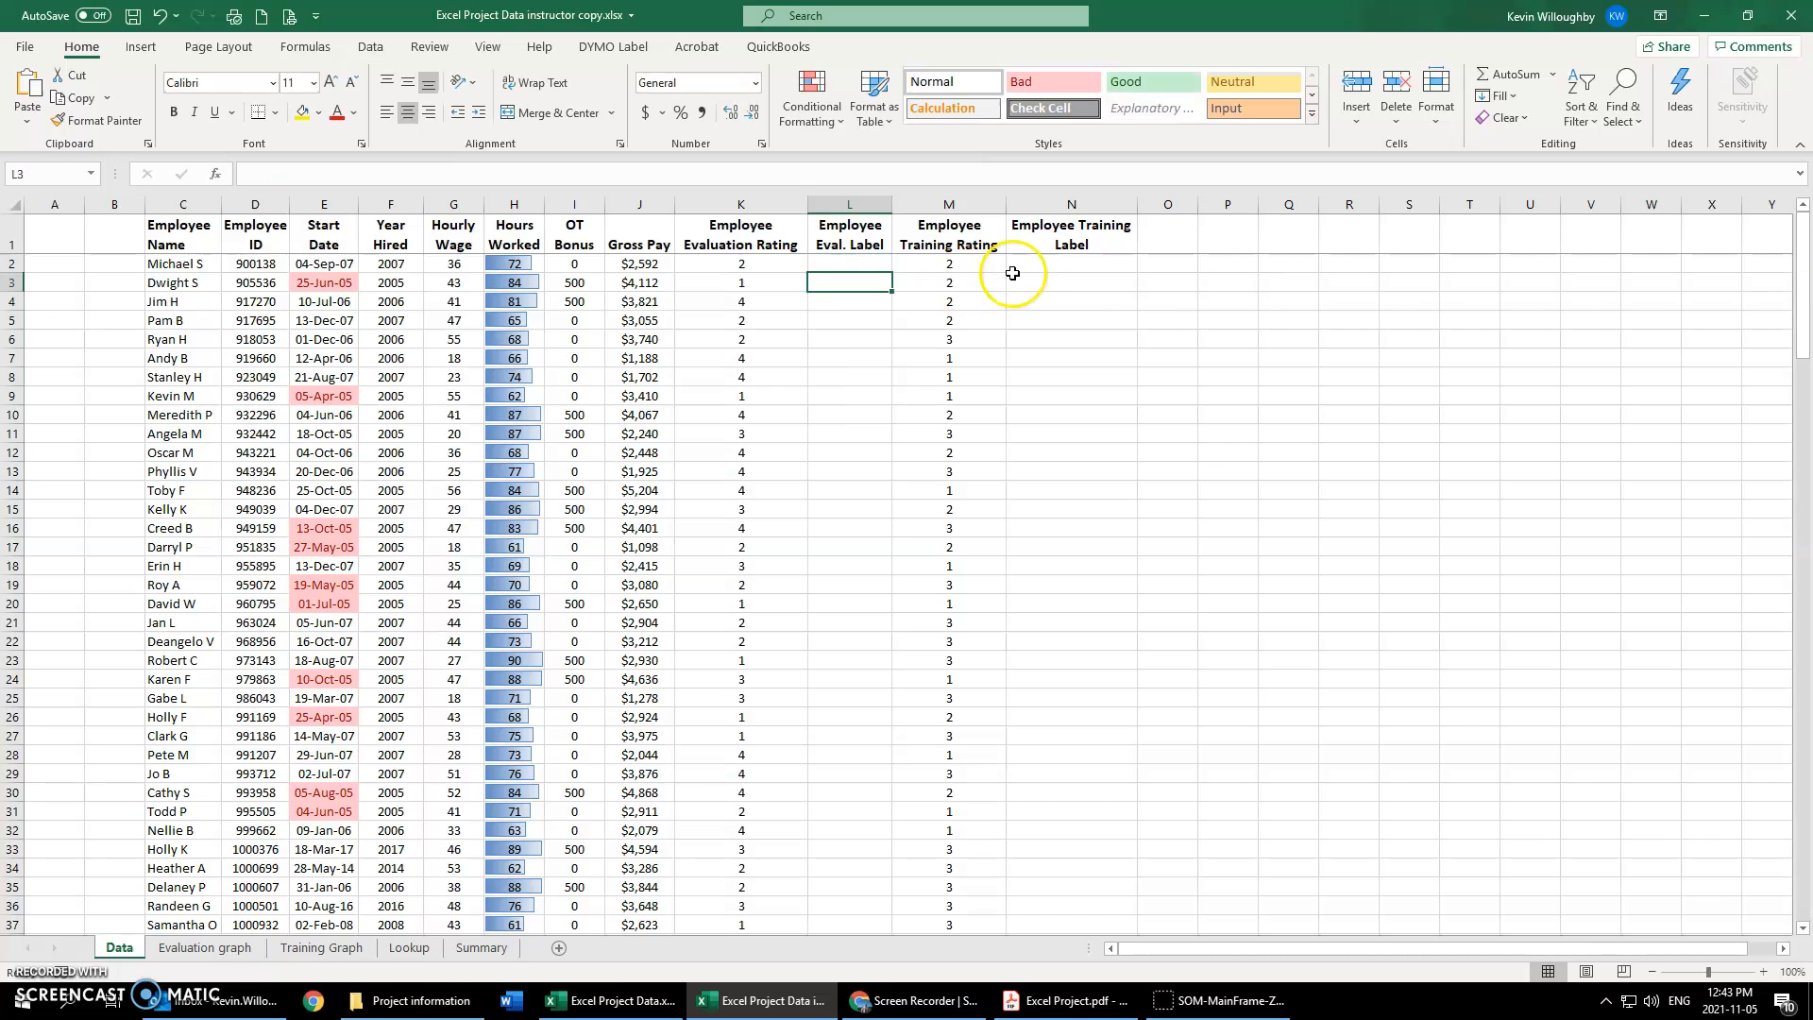
- Start a VLOOKUP formula in L2 of the Data sheet with K2 as lookup value and Lookup!E5:F8 as table array
double_click(1763, 971)
double_click(1763, 971)
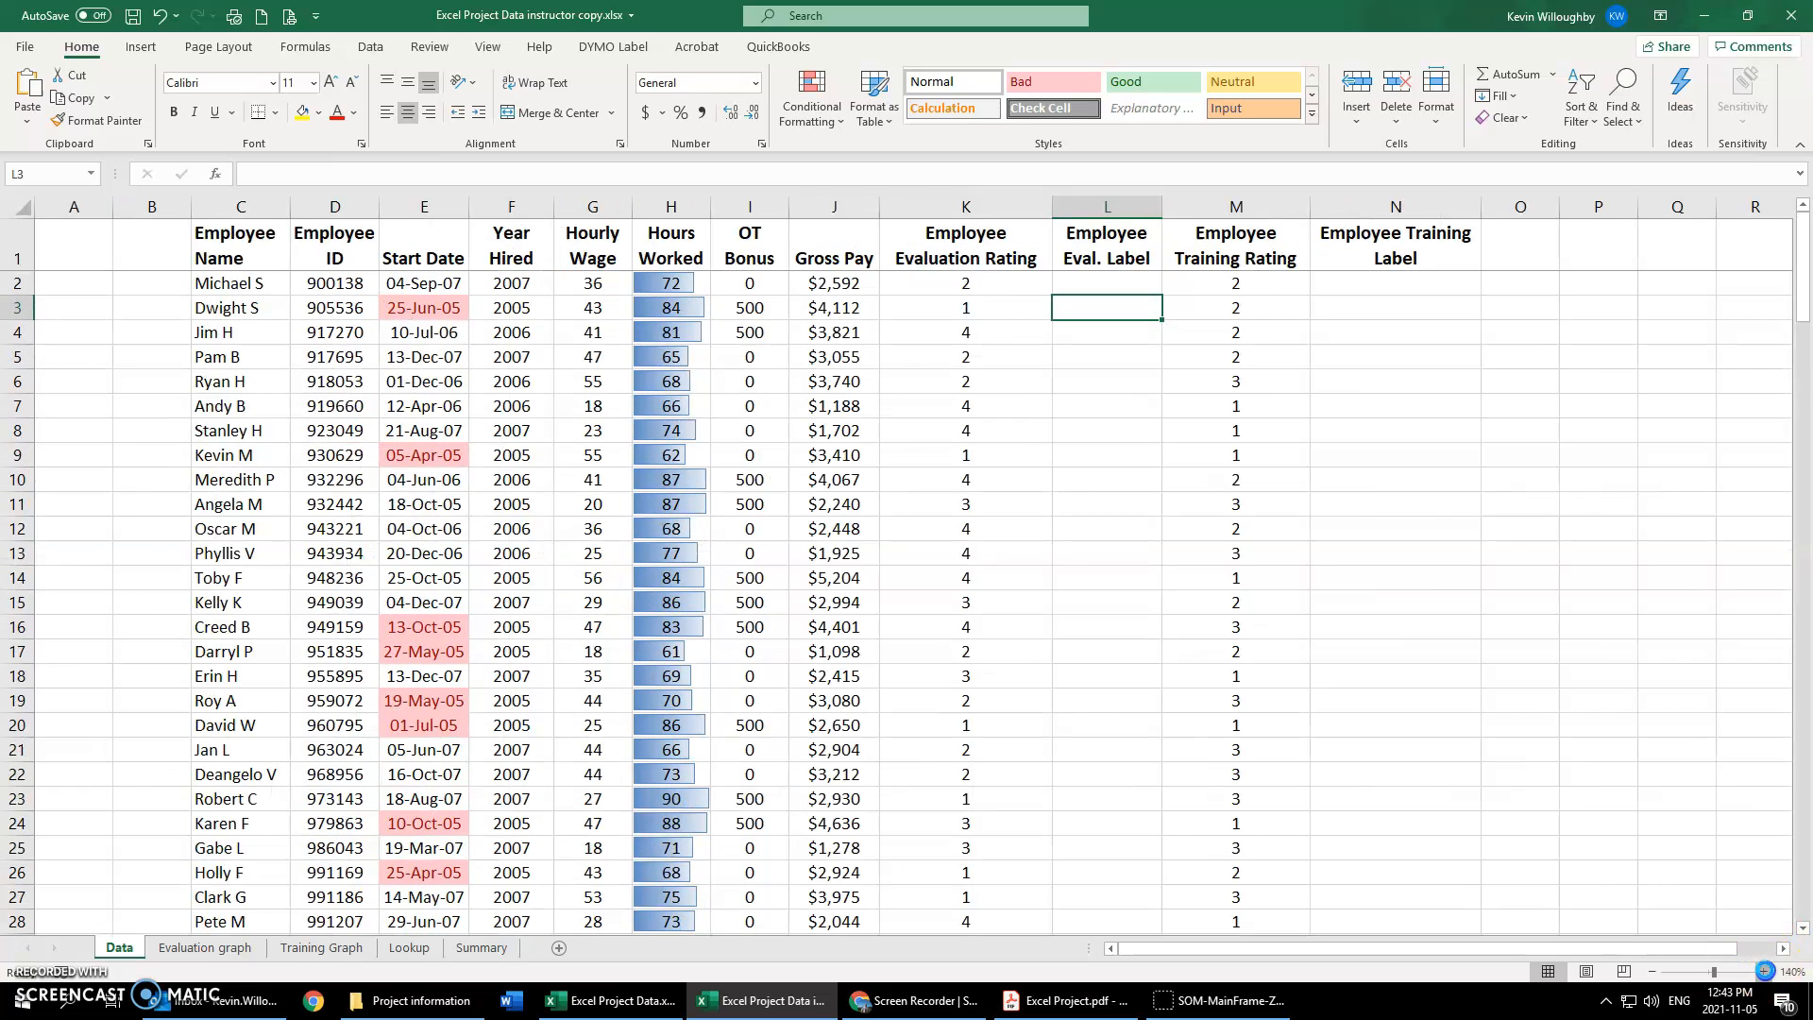
left_click_drag(1119, 948, 1290, 955)
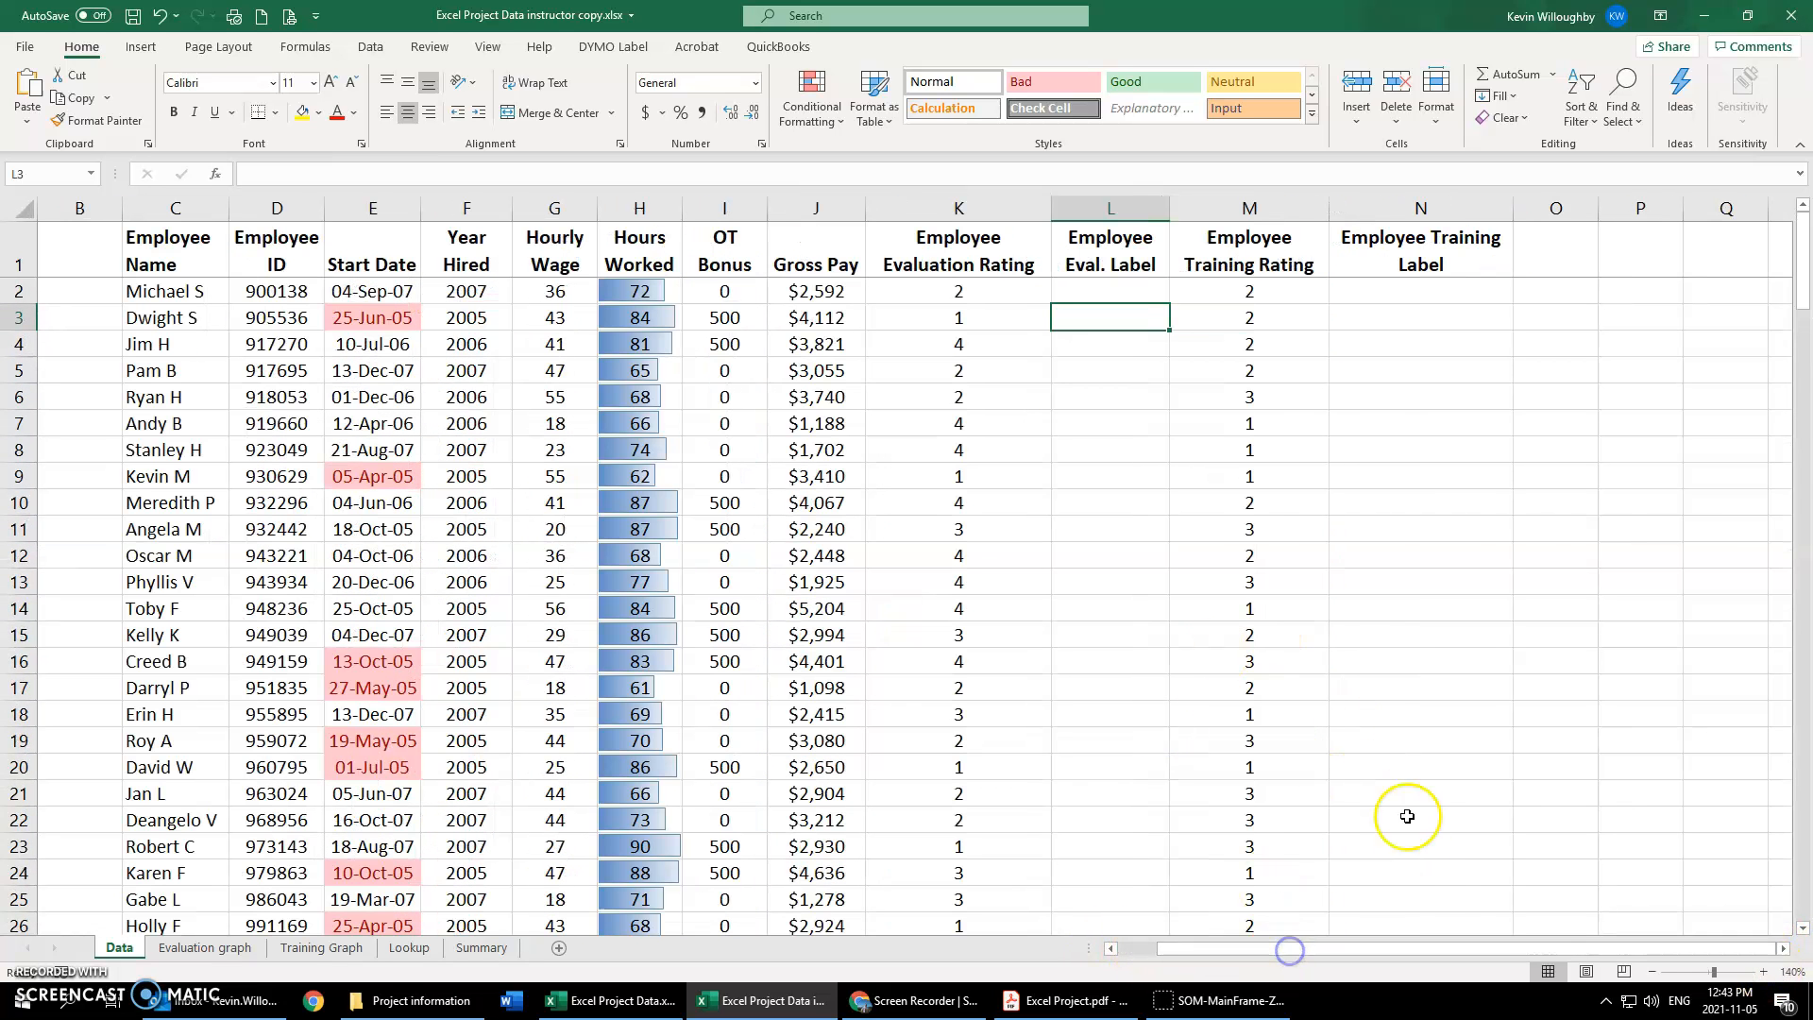
left_click(1109, 290)
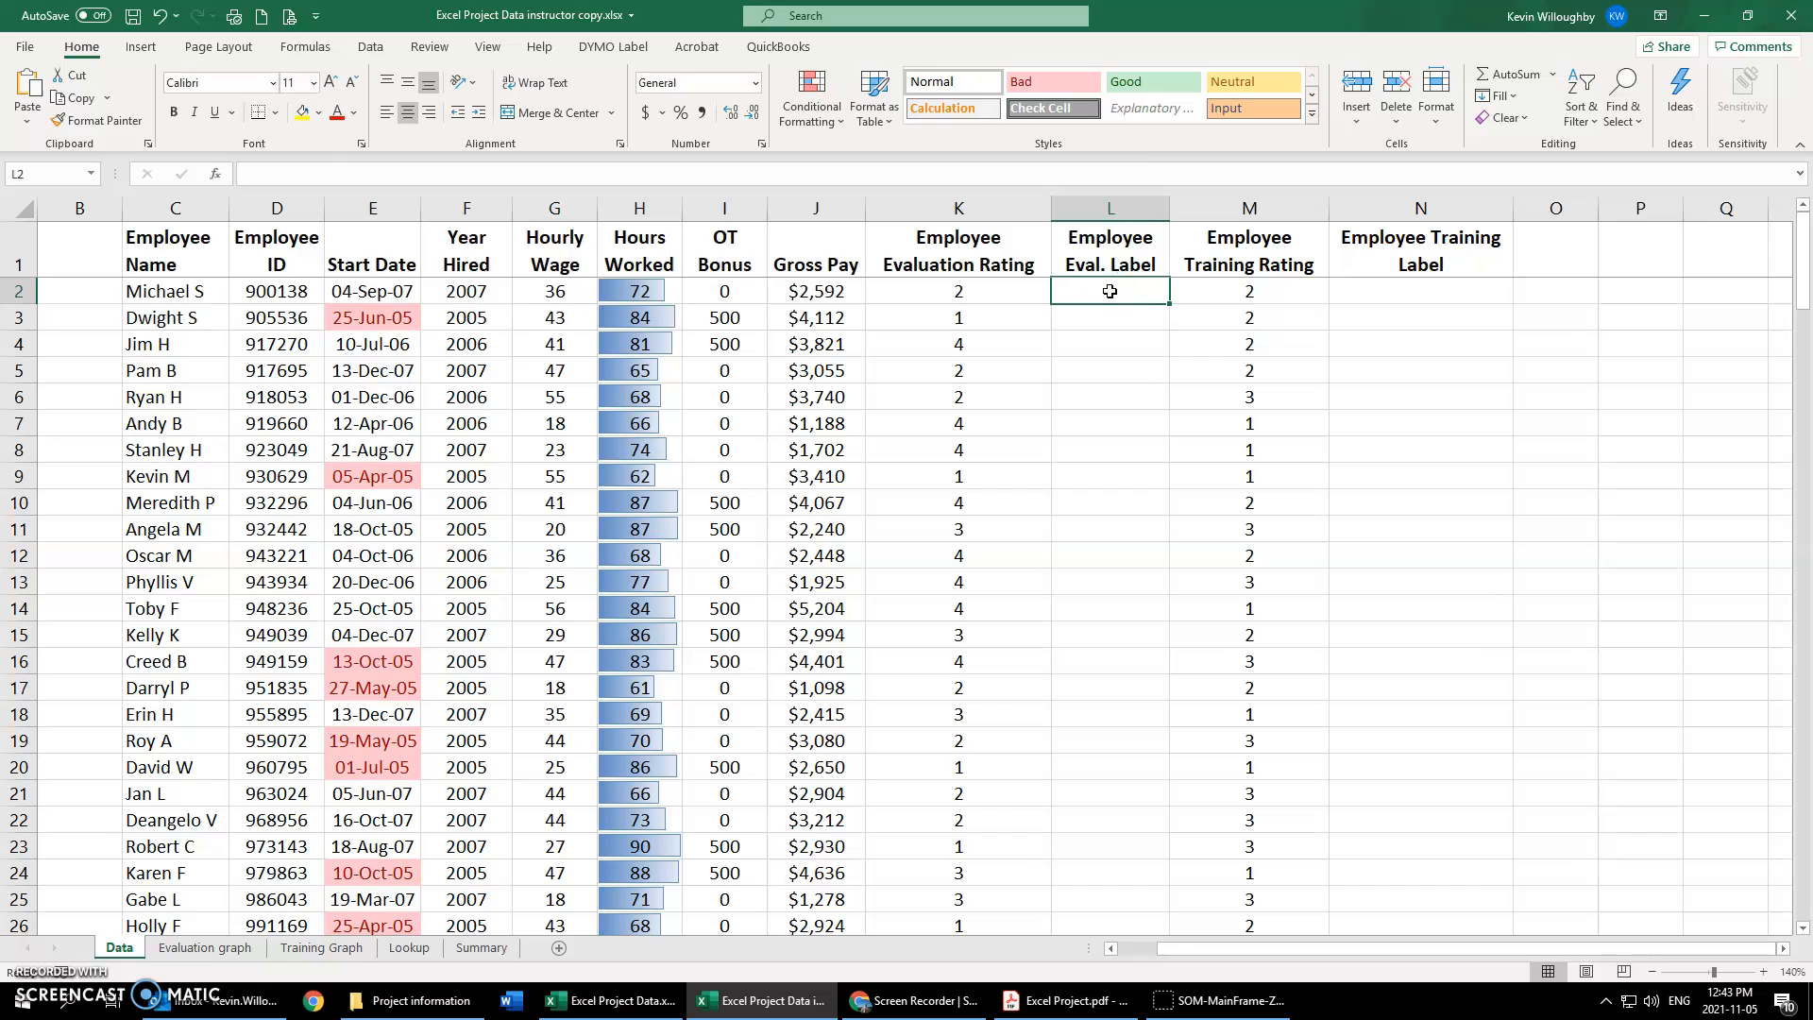
type("=vlookup")
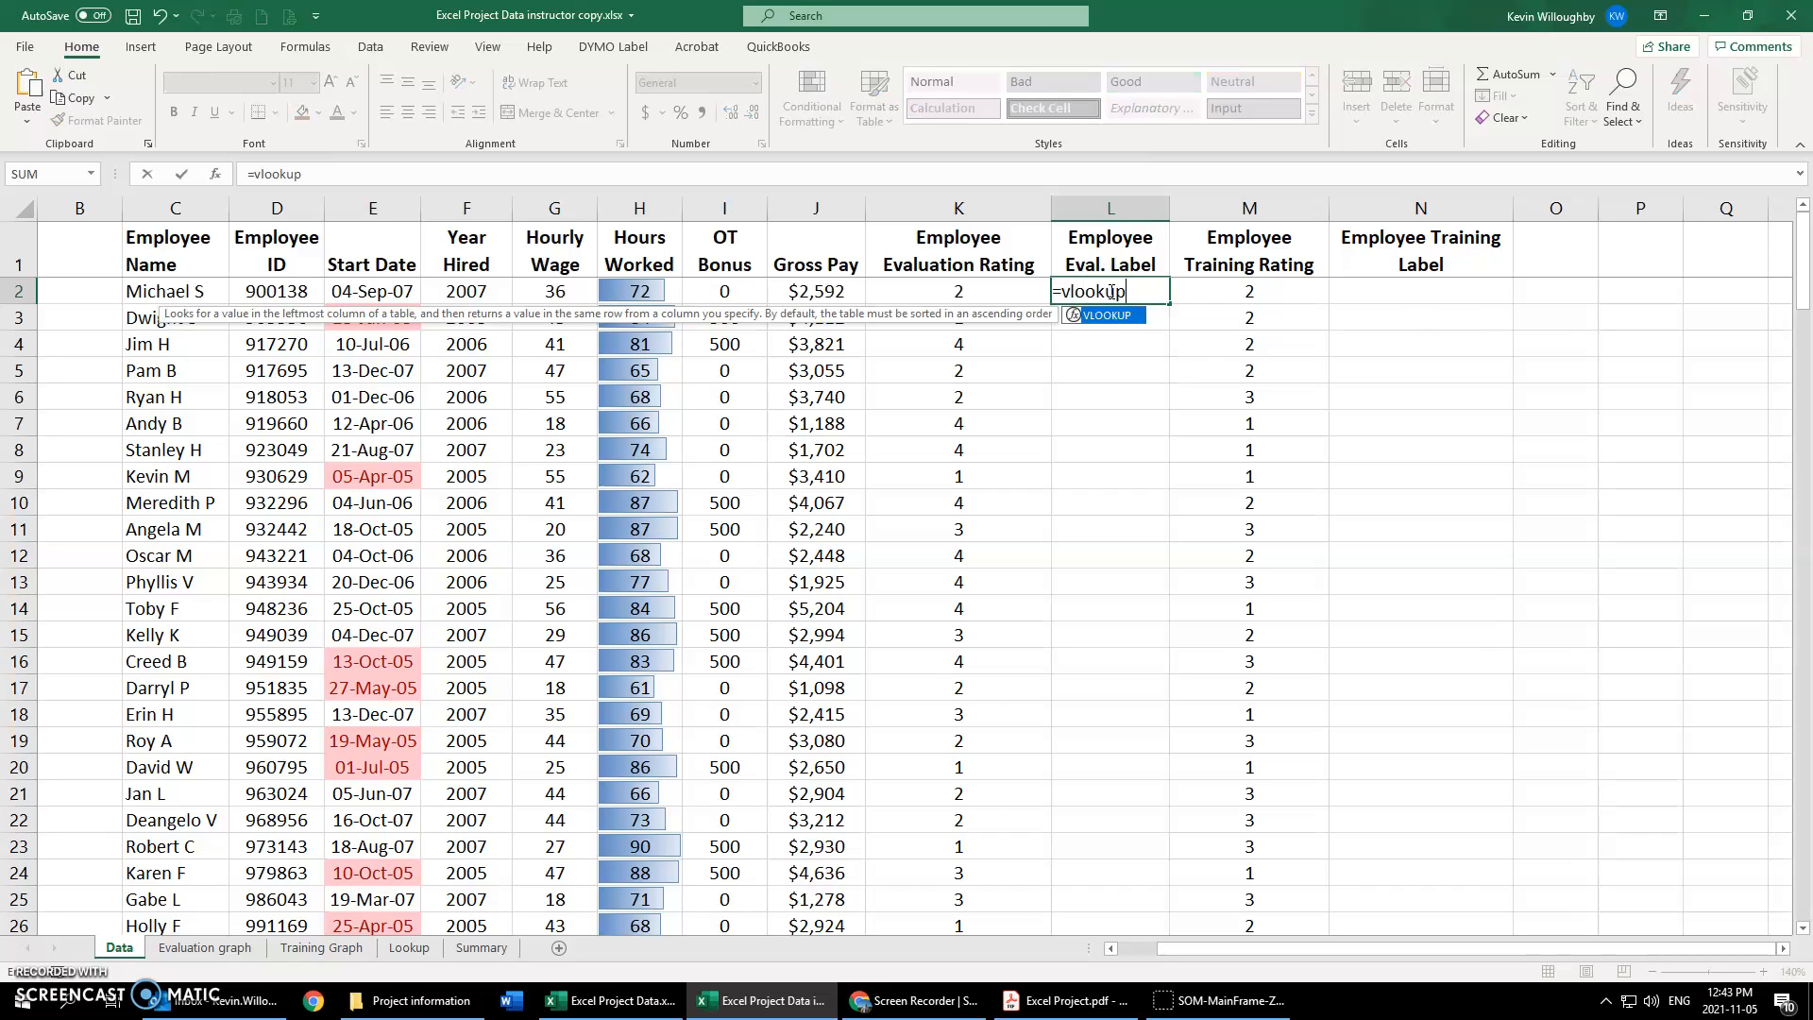
type("(")
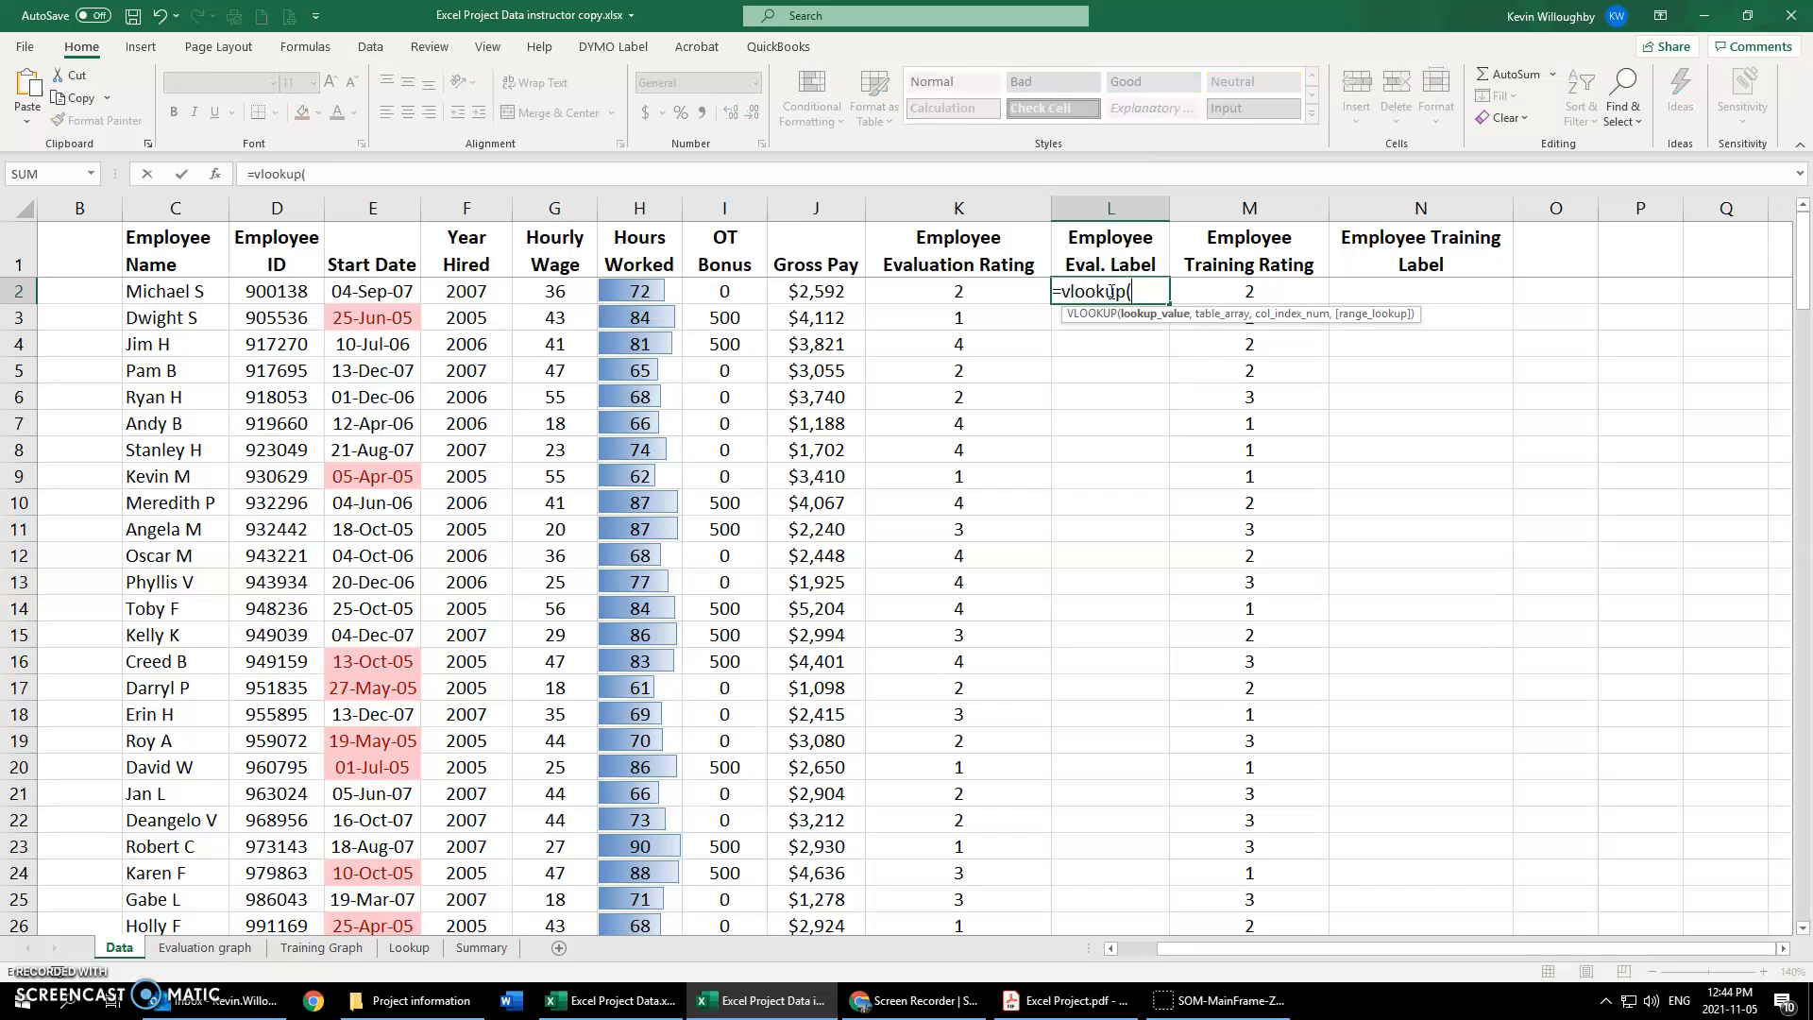
left_click(963, 293)
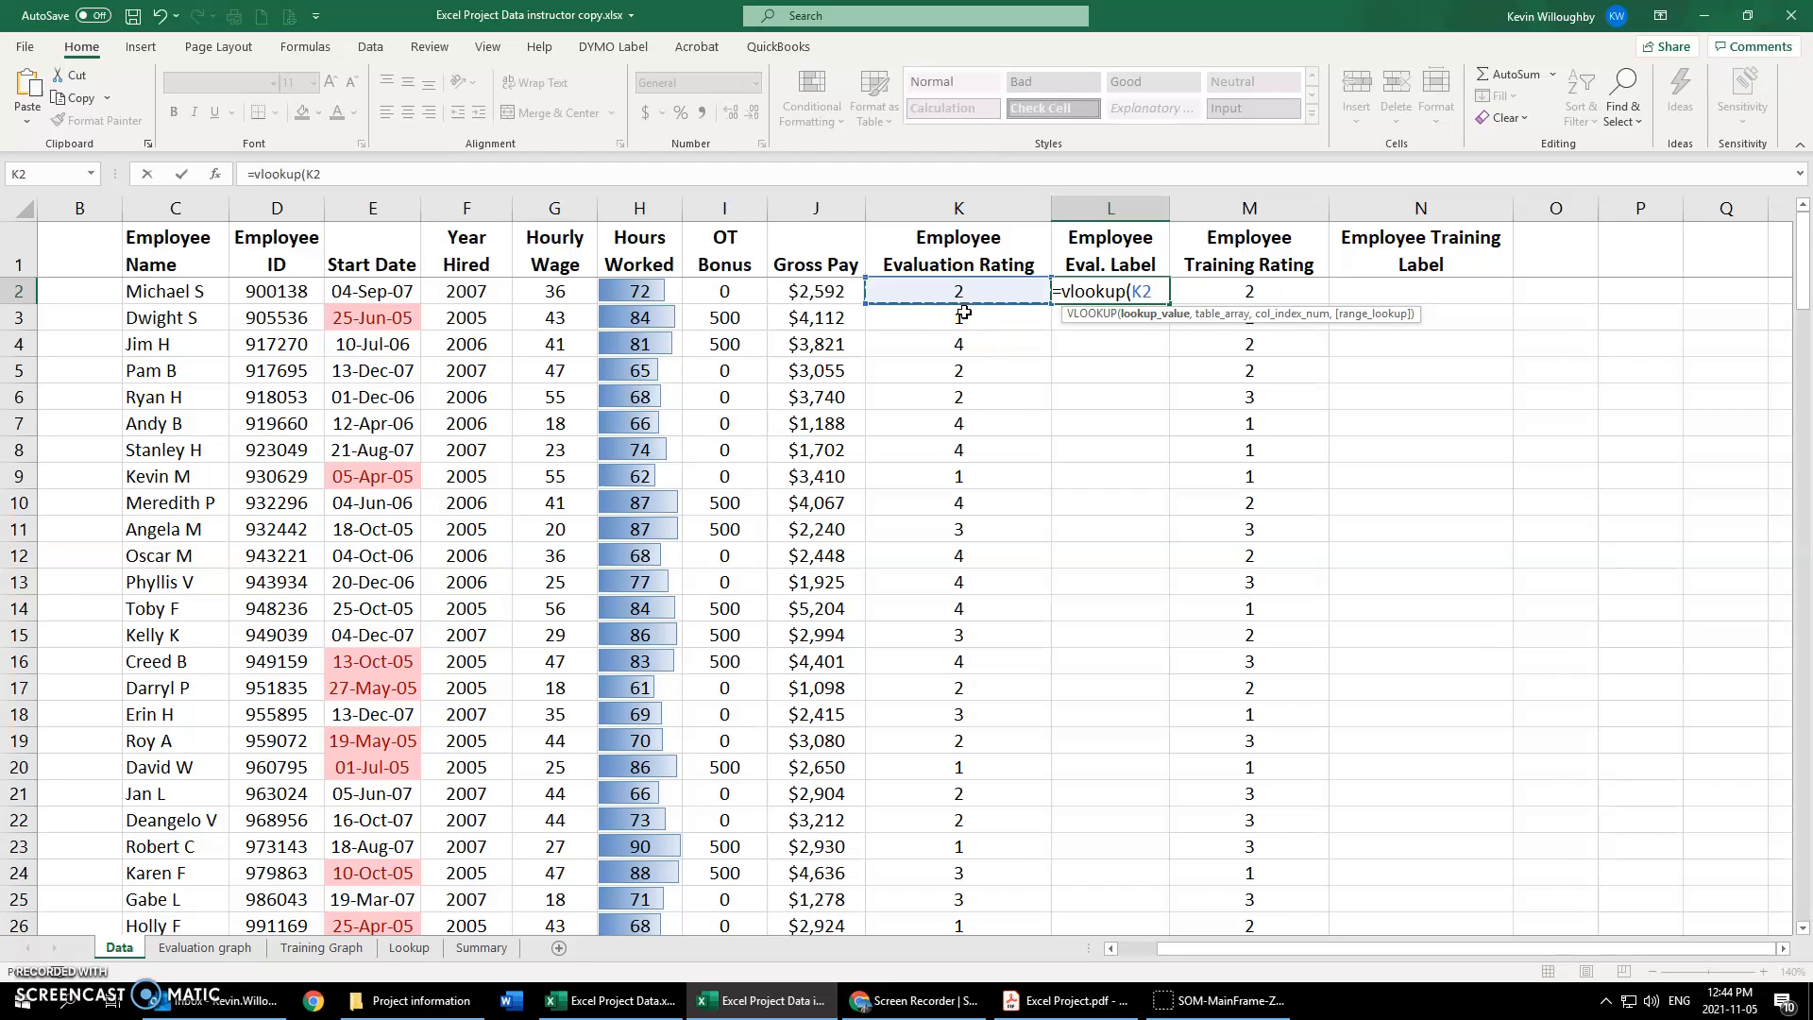
type(",")
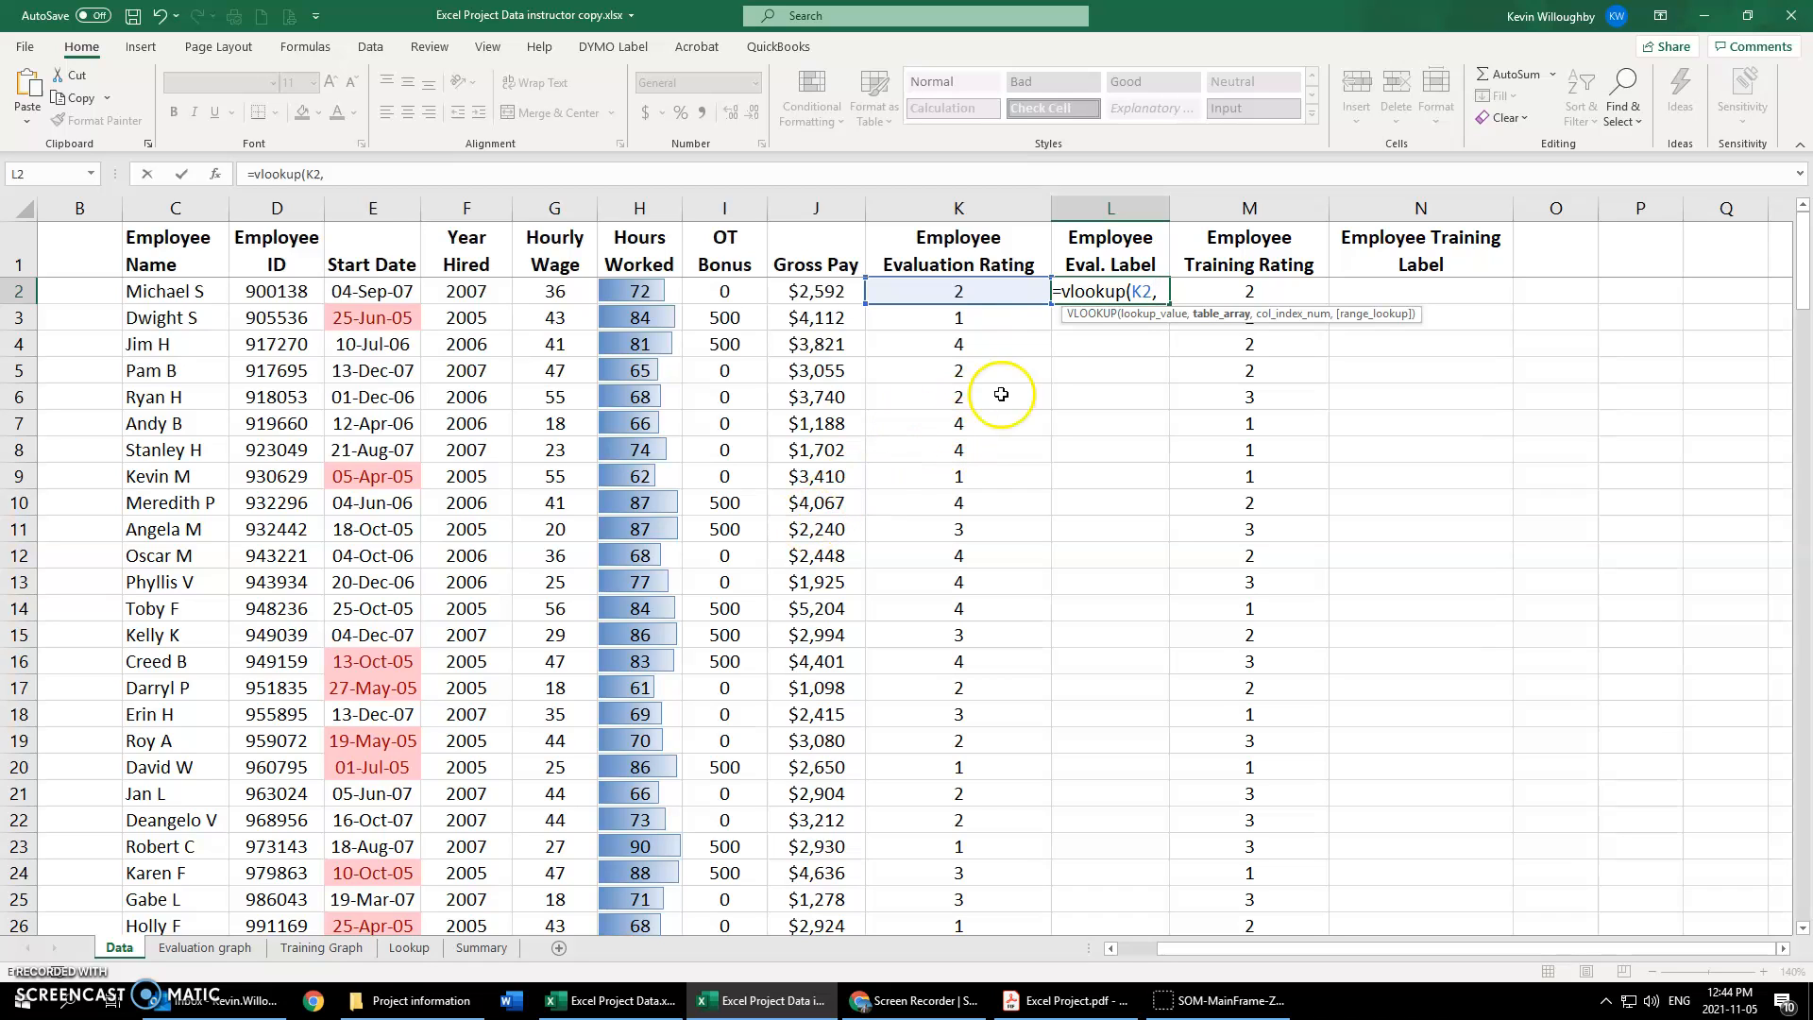
left_click(412, 948)
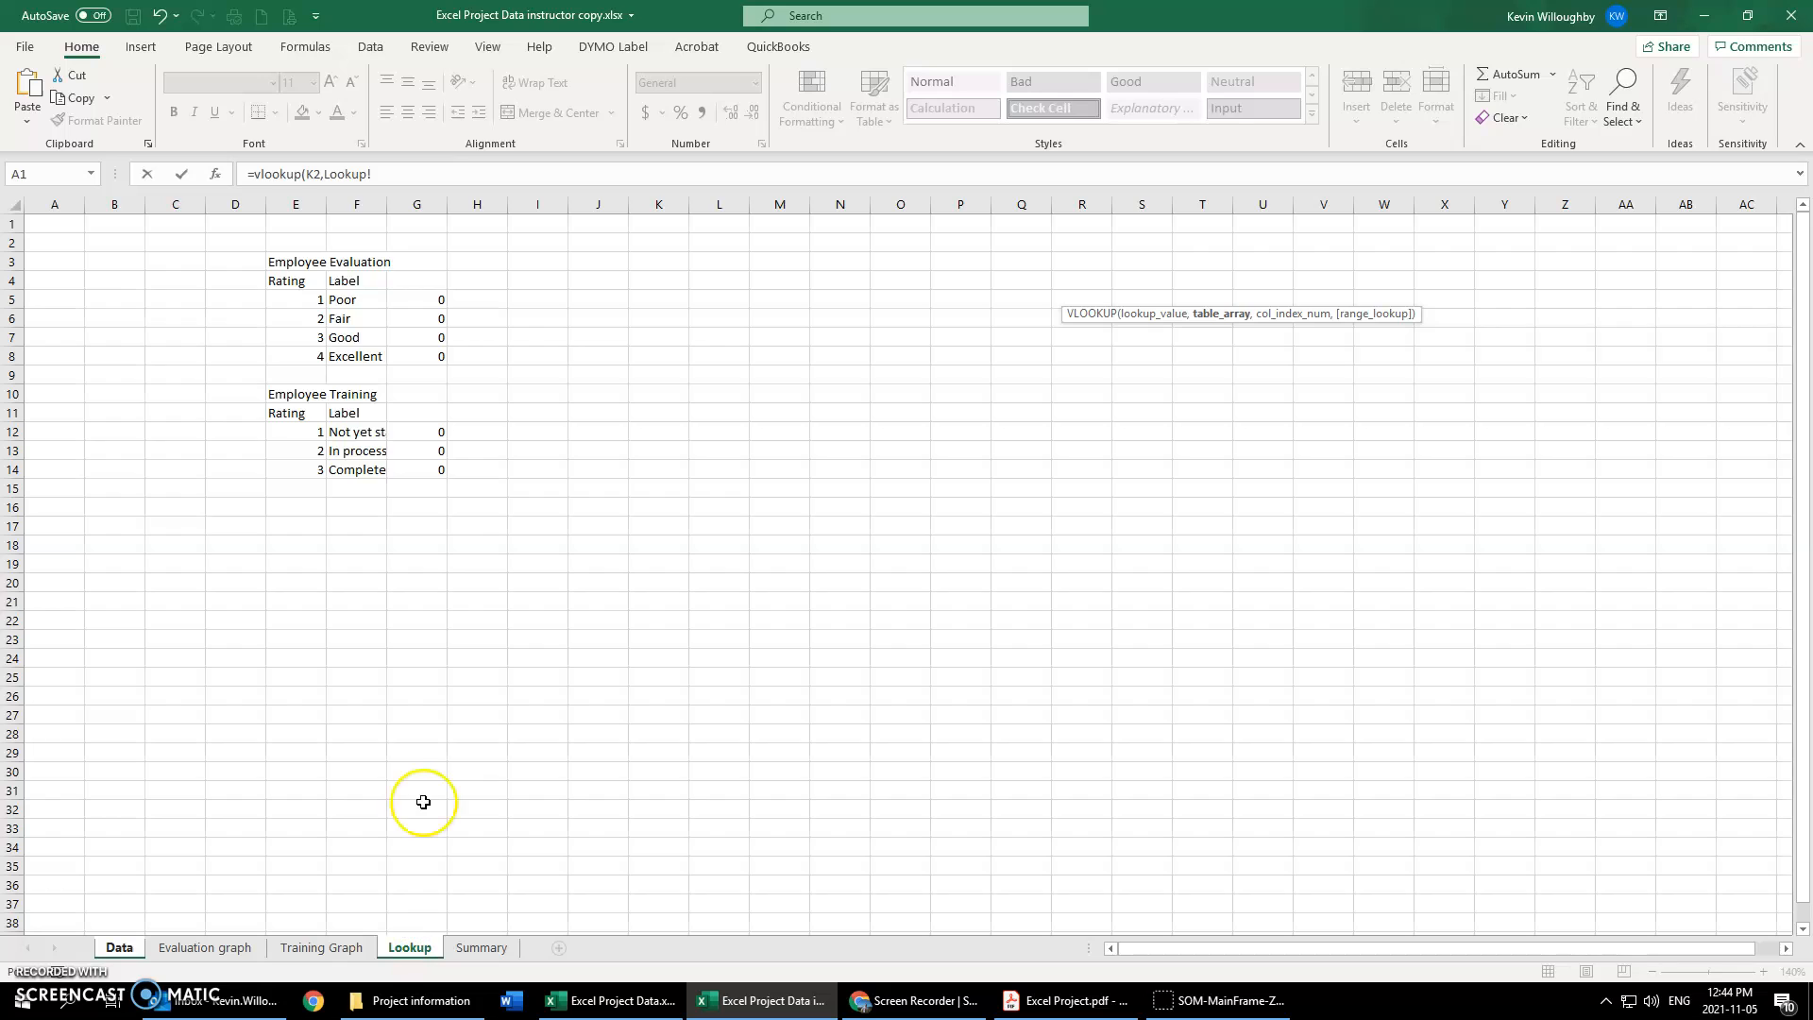
left_click_drag(306, 302, 360, 360)
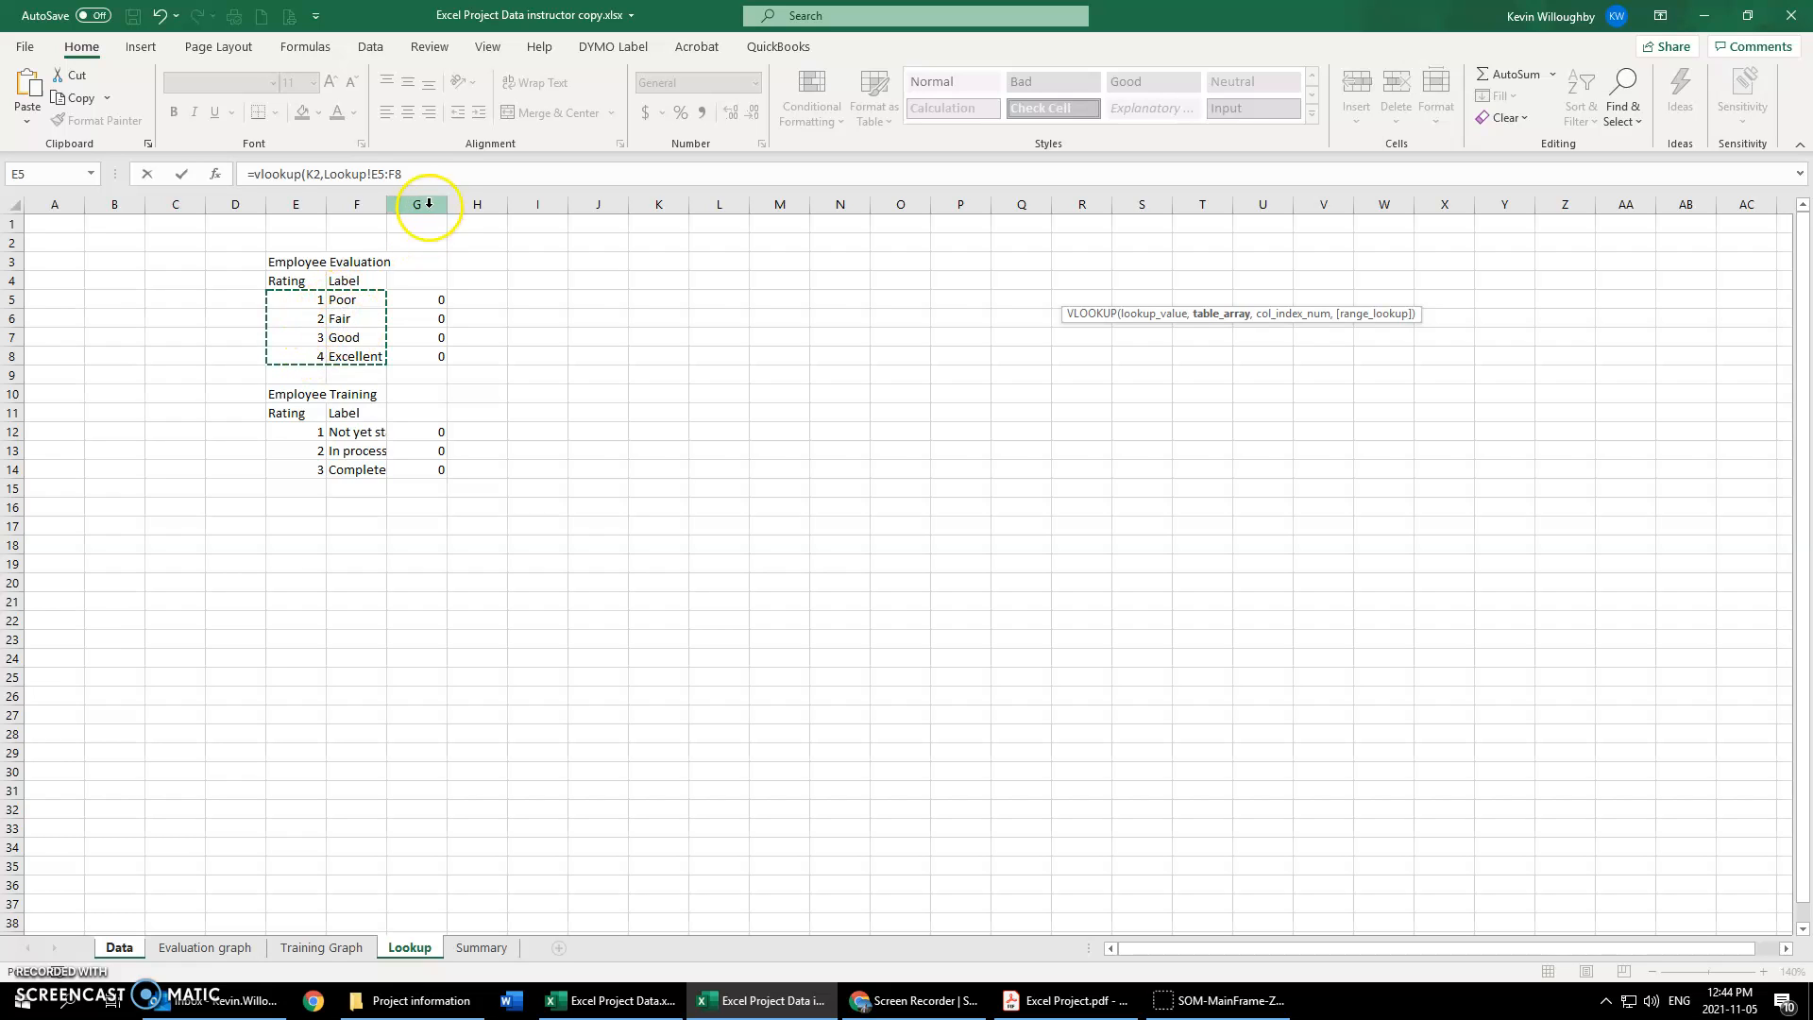
- Complete the L2 VLOOKUP formula with column index 2 and TRUE as the range lookup argument
left_click(422, 175)
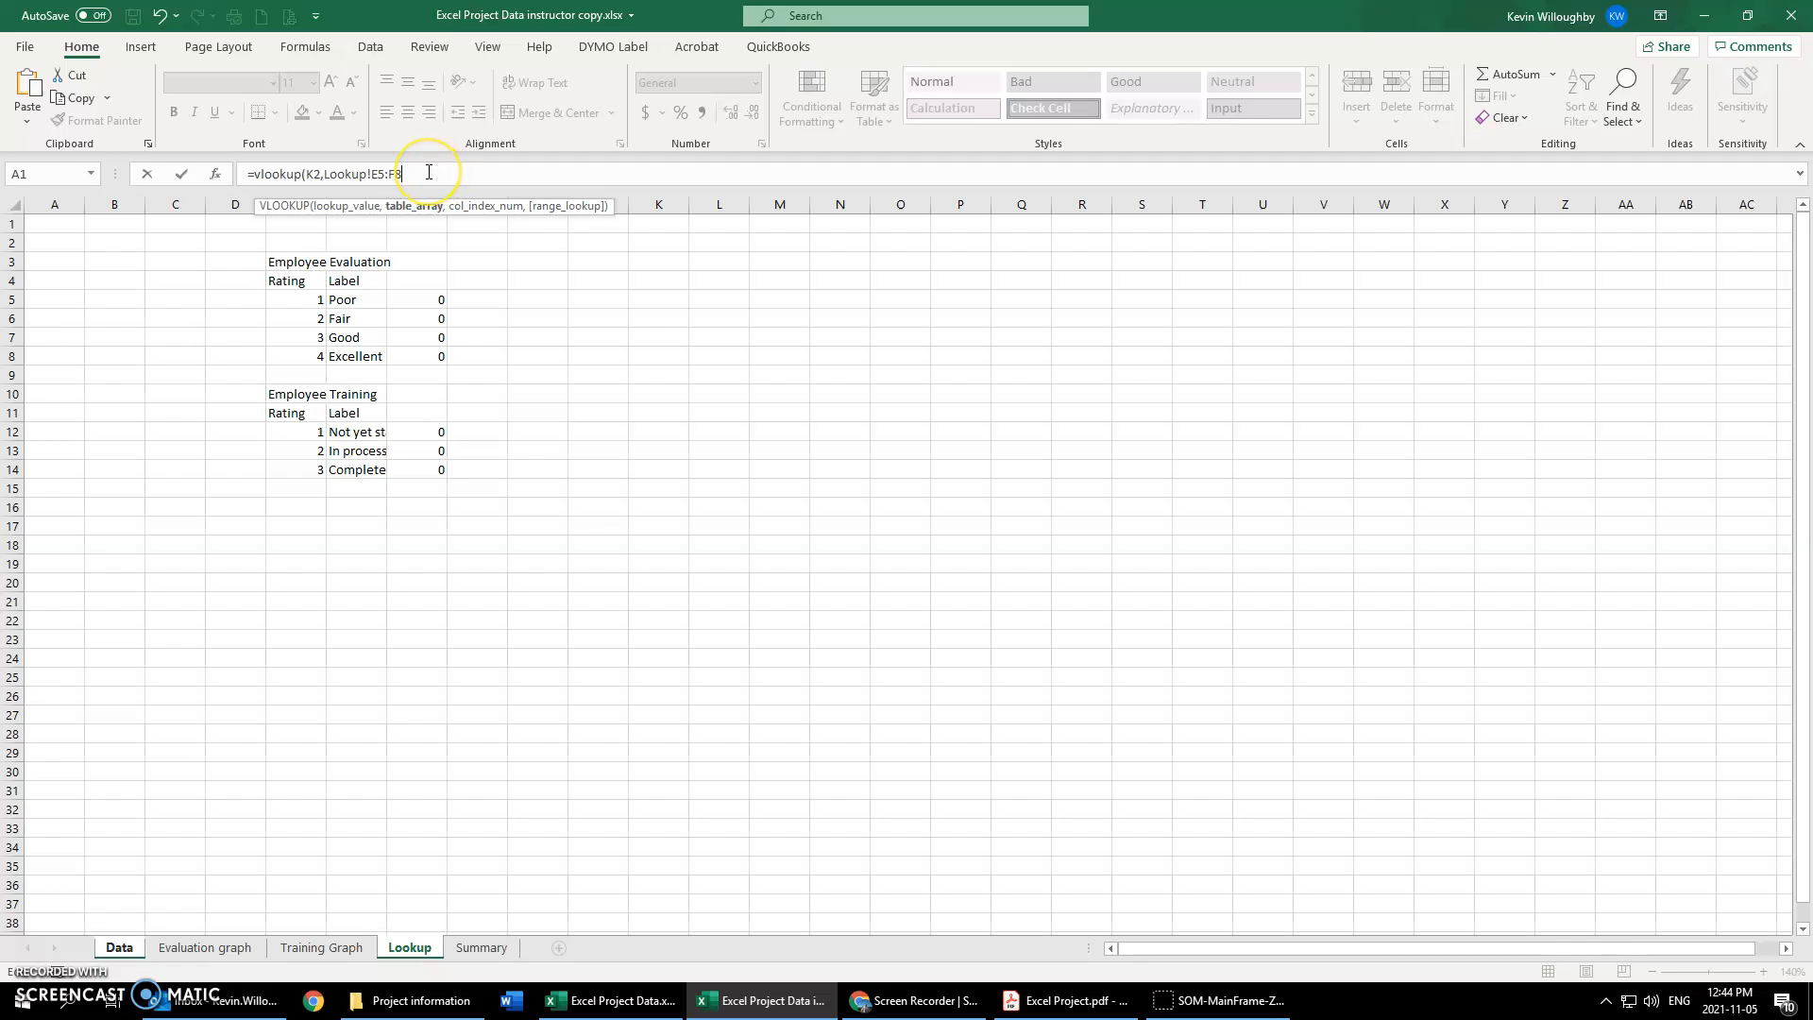
type(",2")
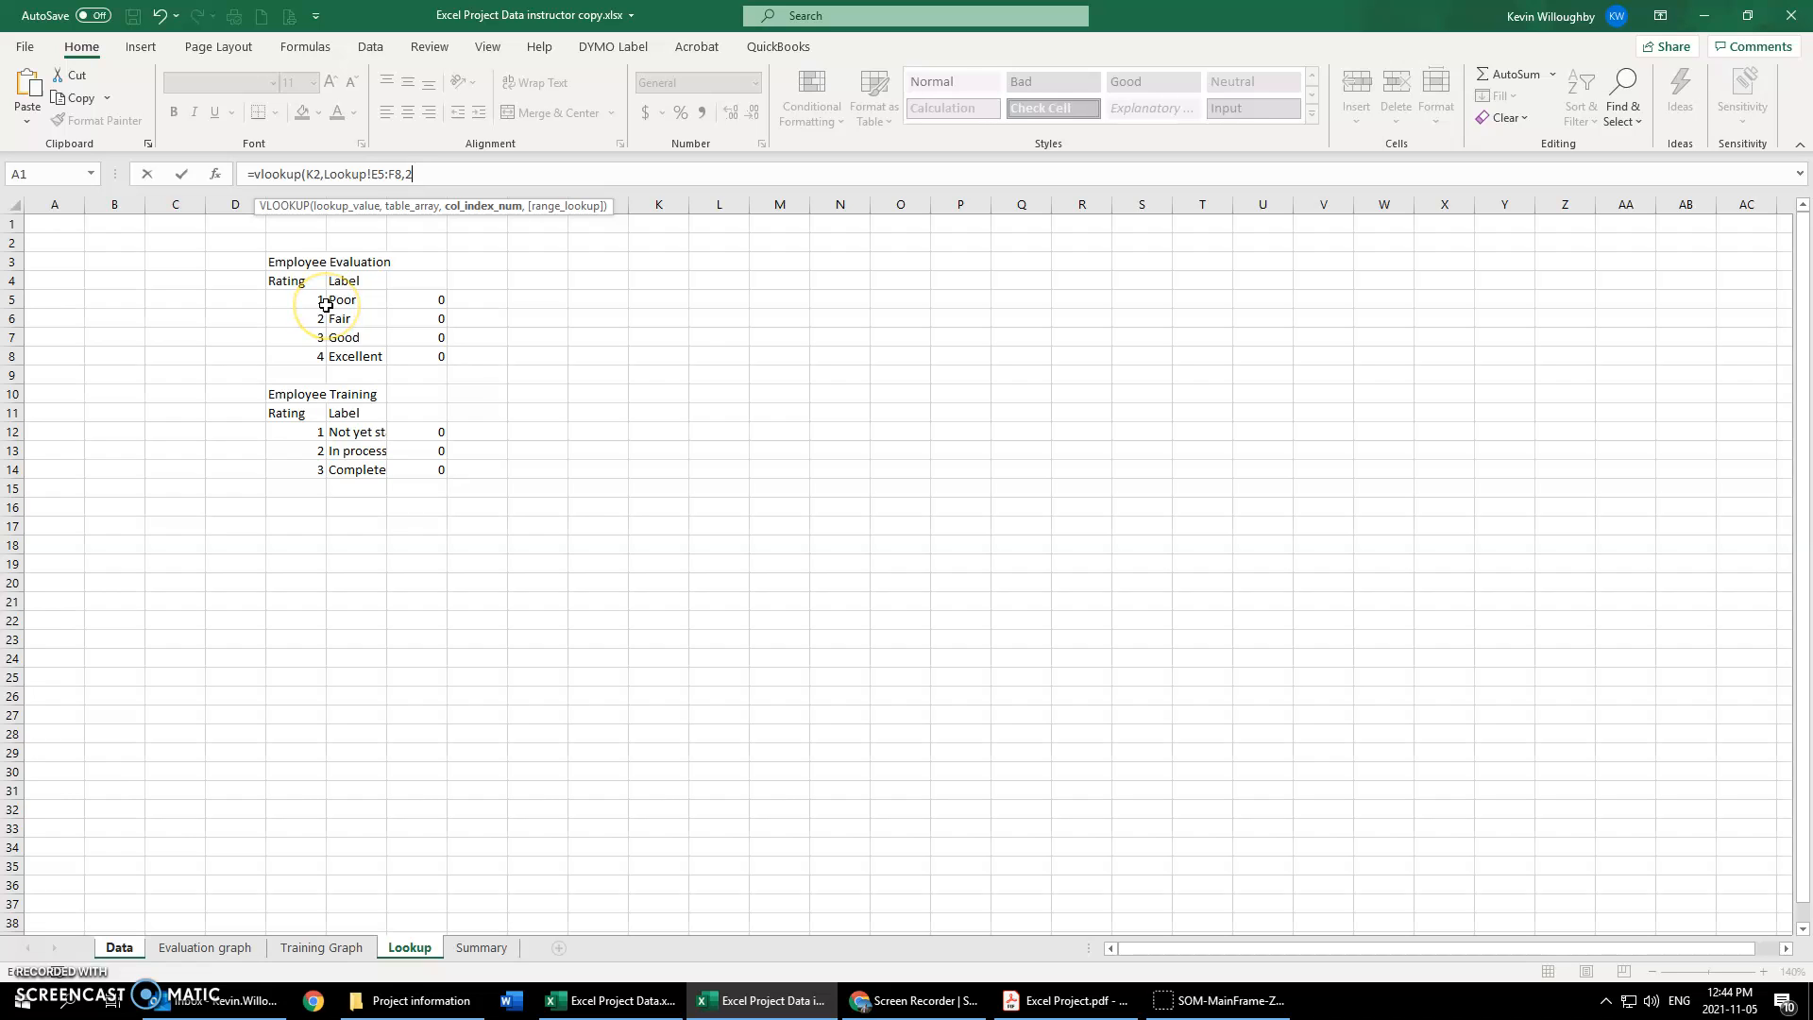
type(",false")
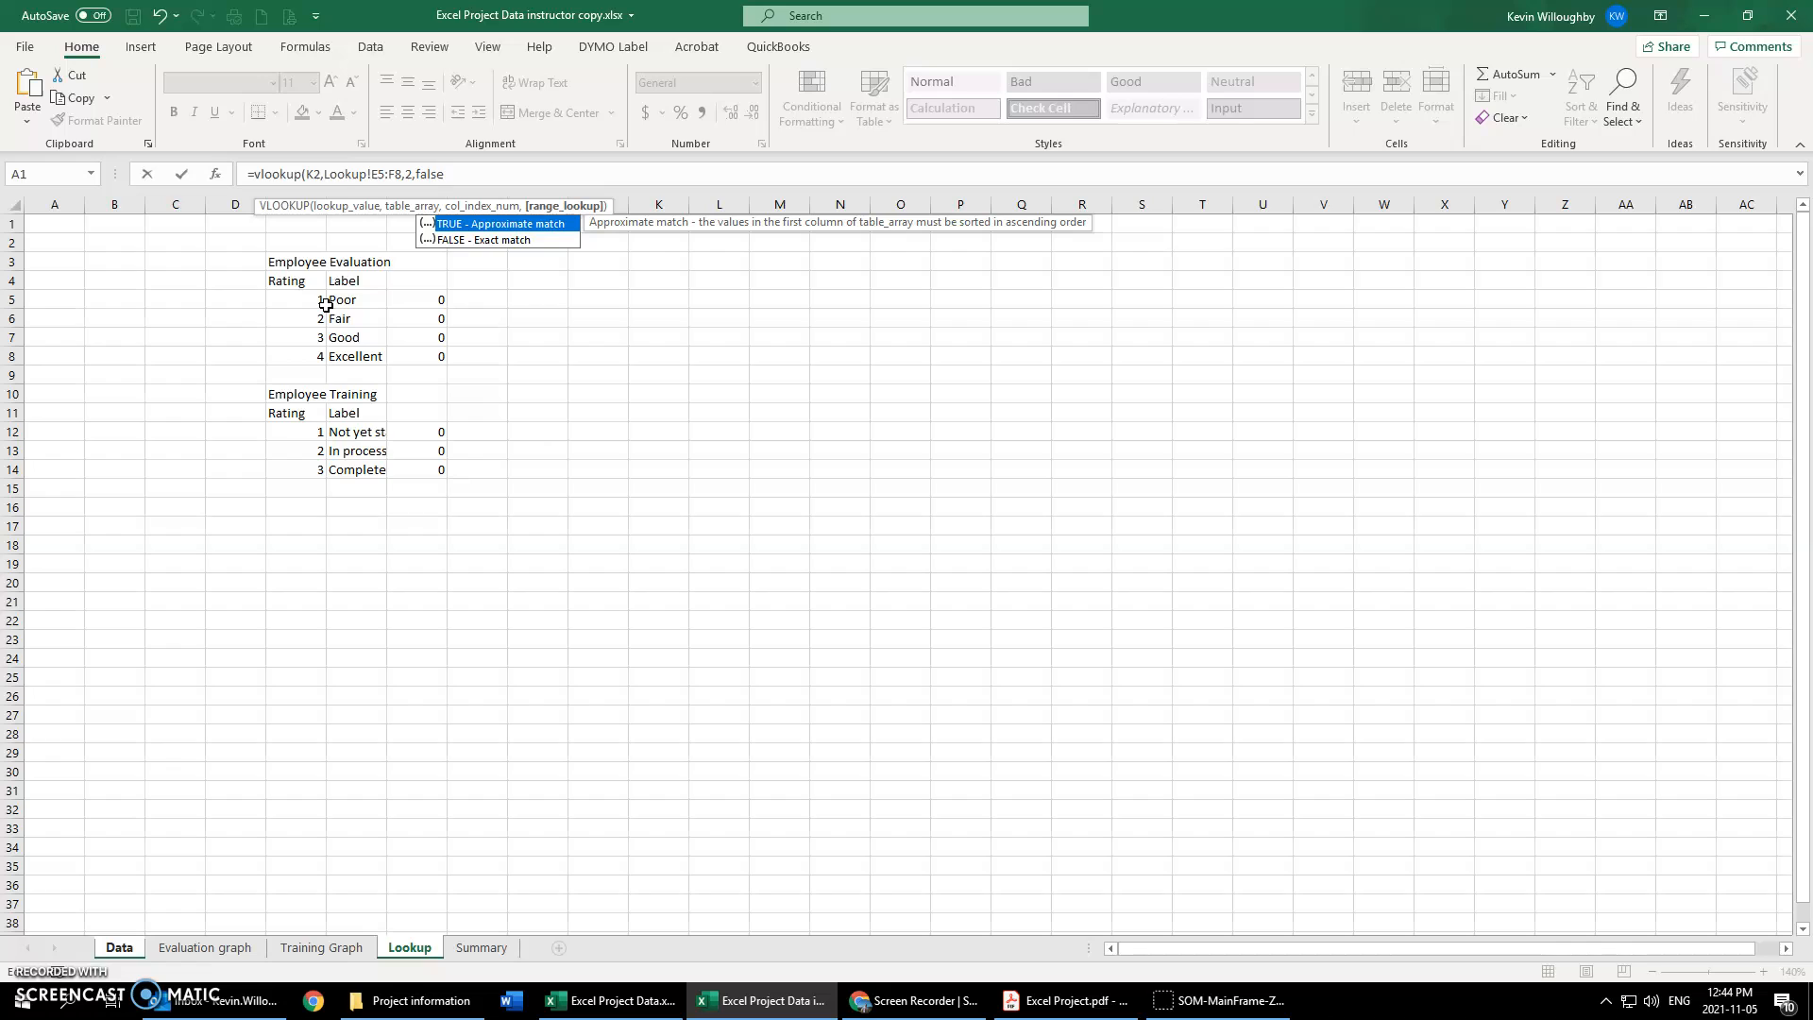
key("BackSpace")
key("BackSpace")
key("BackSpace")
key("BackSpace")
key("BackSpace")
type("true)")
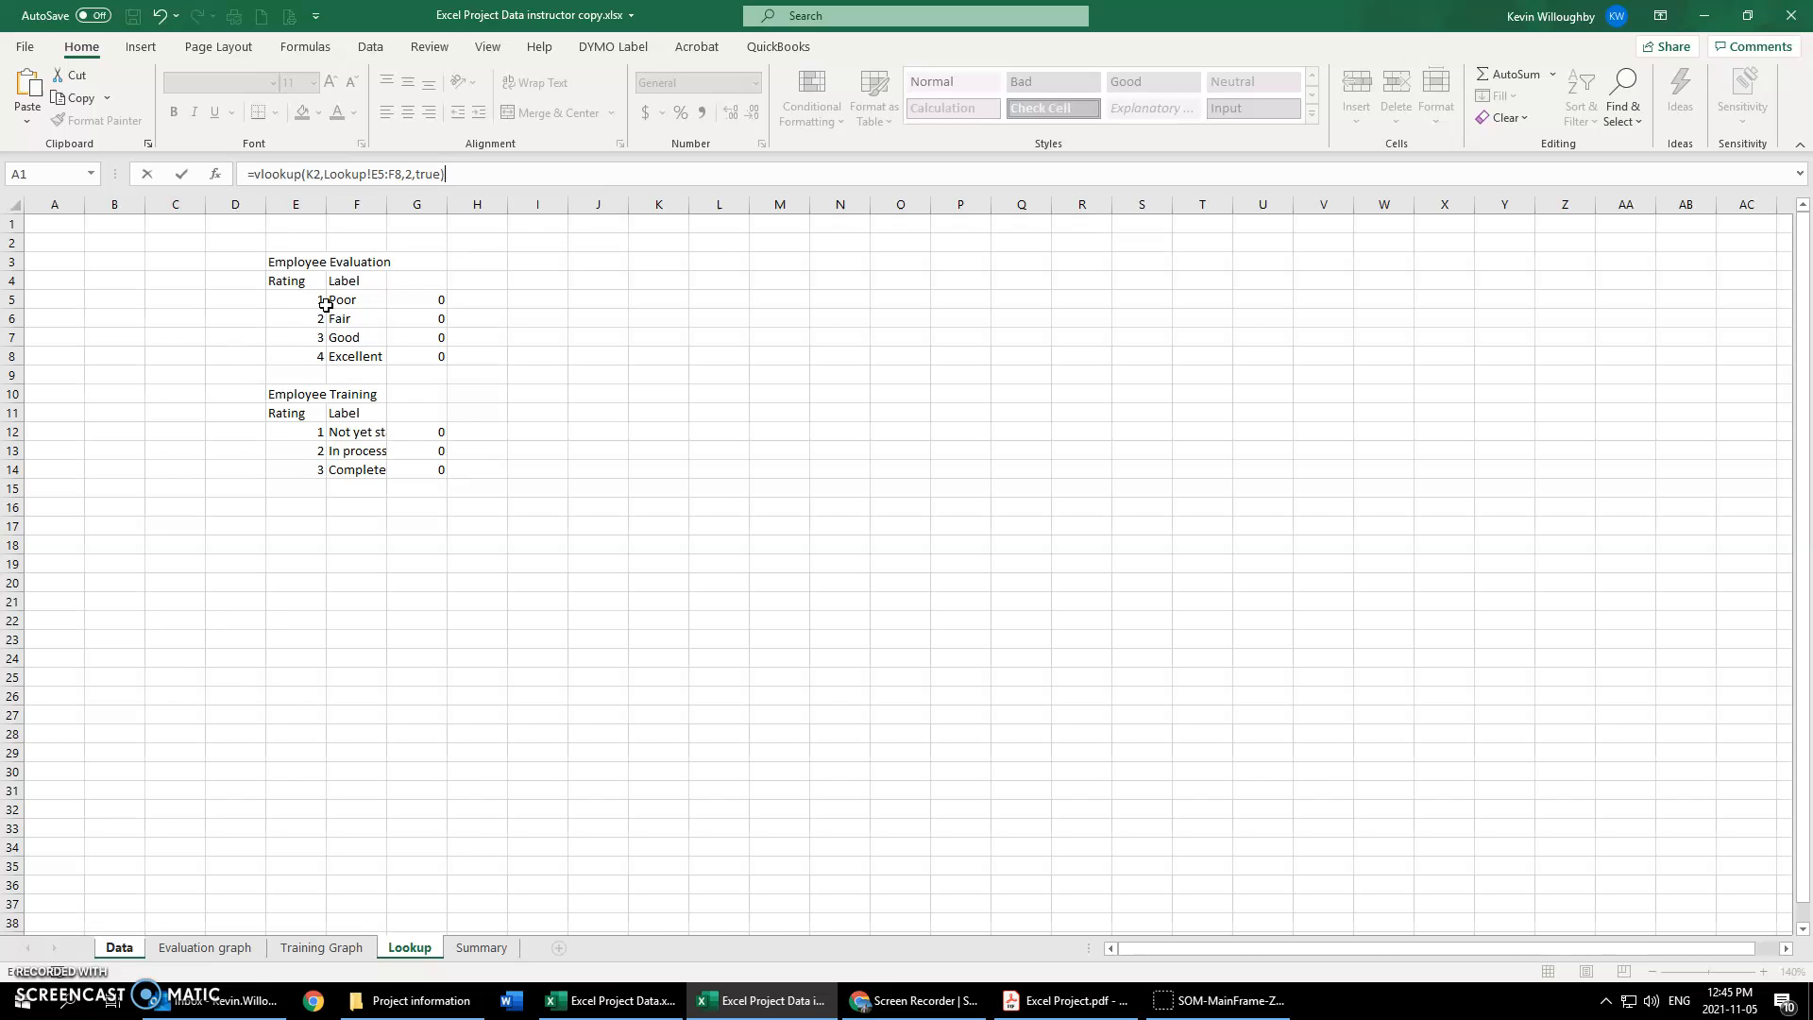
key("Return")
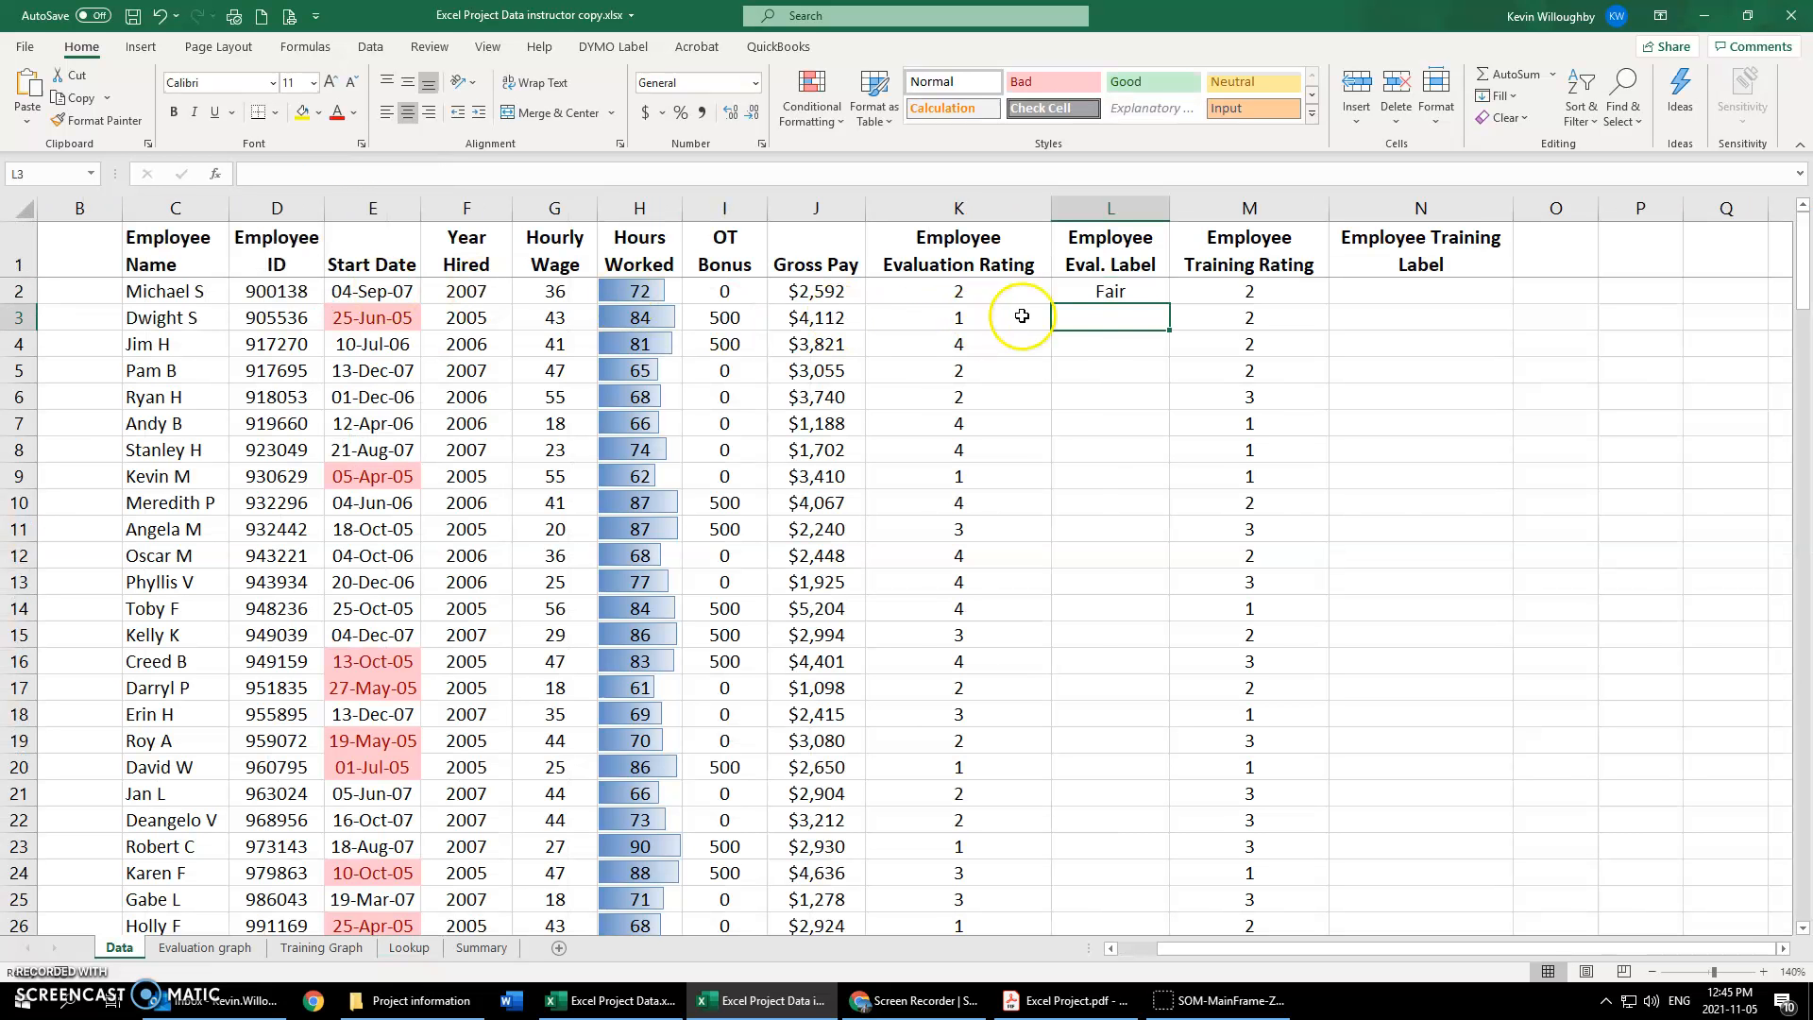
- Check the L2 result against the rating 2 row of the Employee Evaluation table on the Lookup sheet, and return to the Data sheet
left_click(1125, 290)
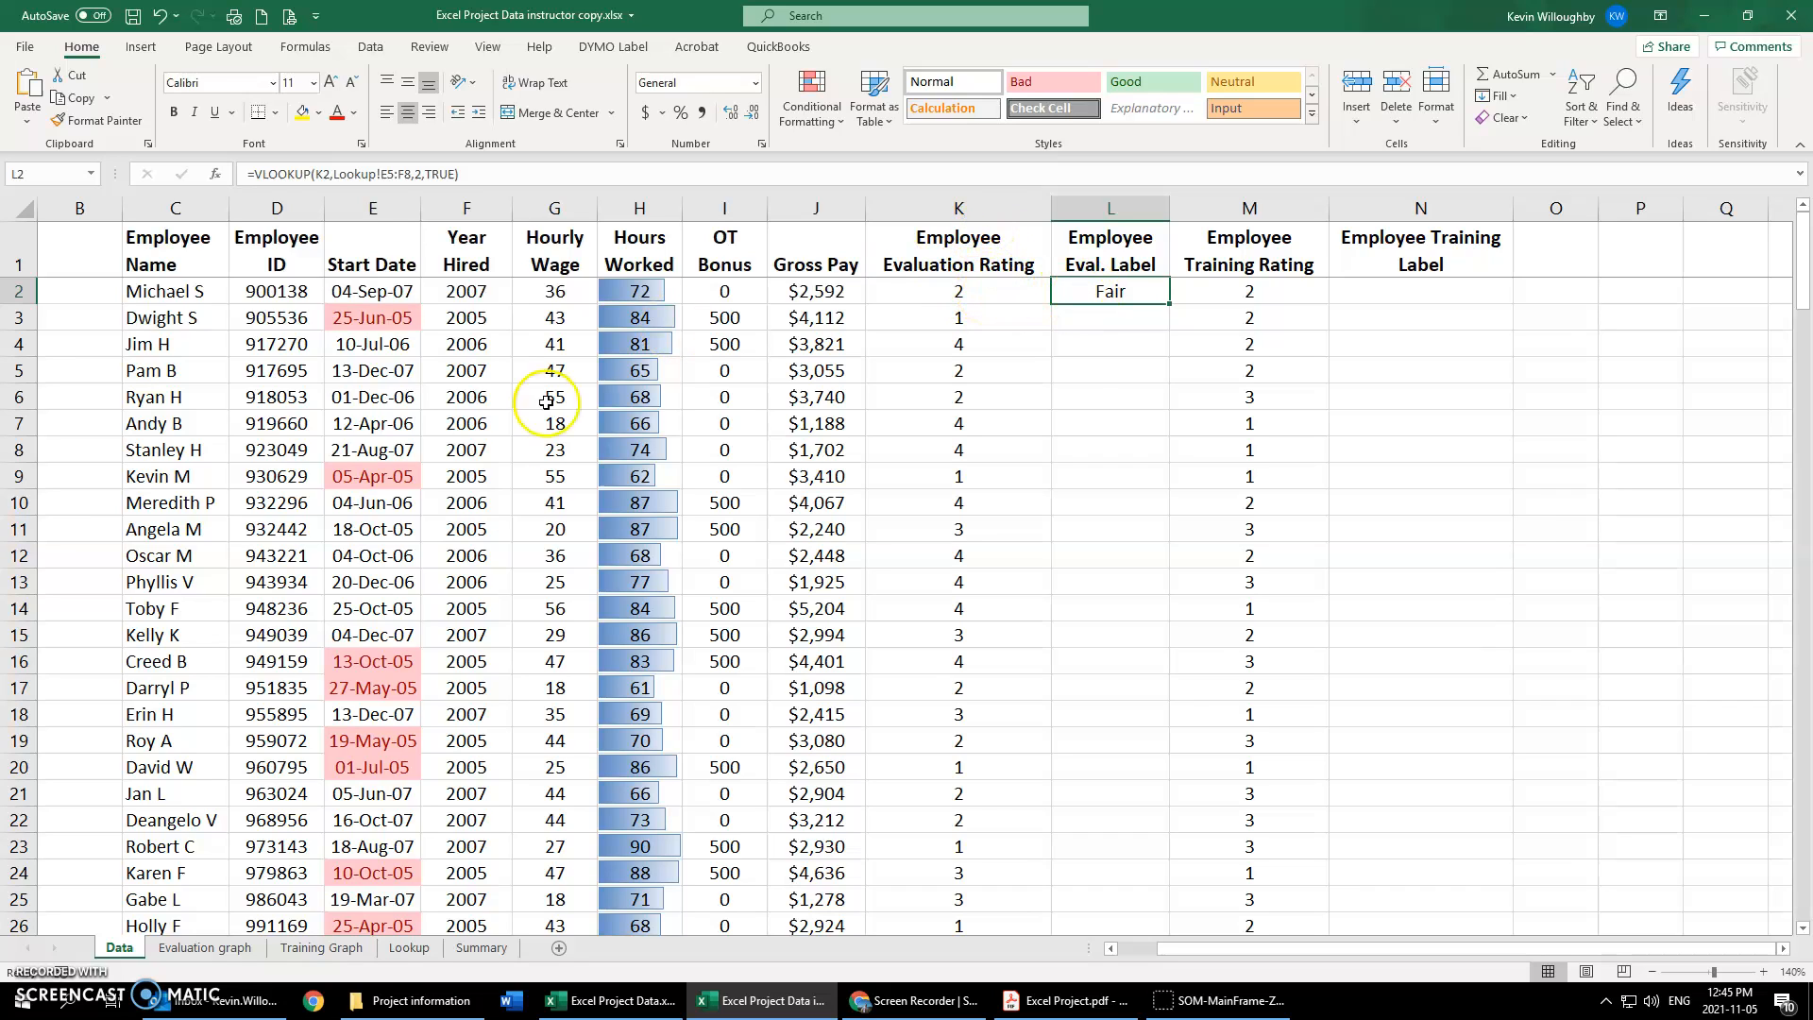
left_click(409, 949)
left_click_drag(293, 318, 356, 318)
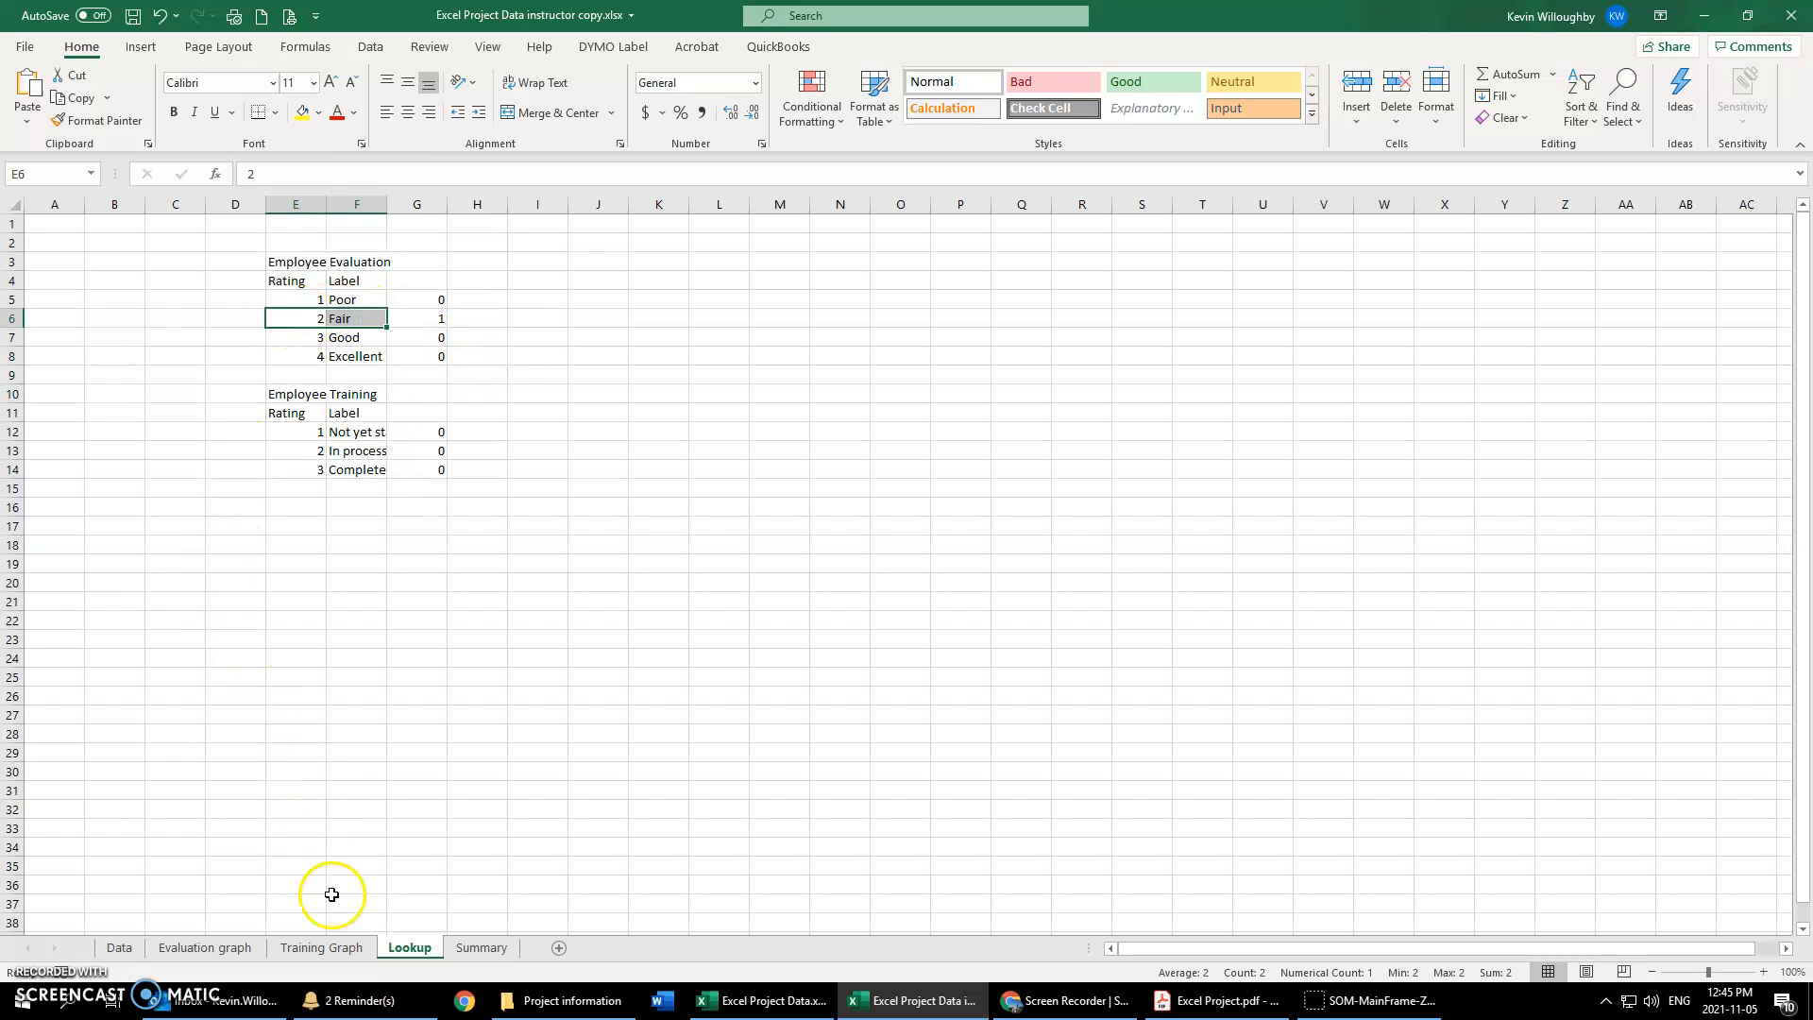
left_click(325, 947)
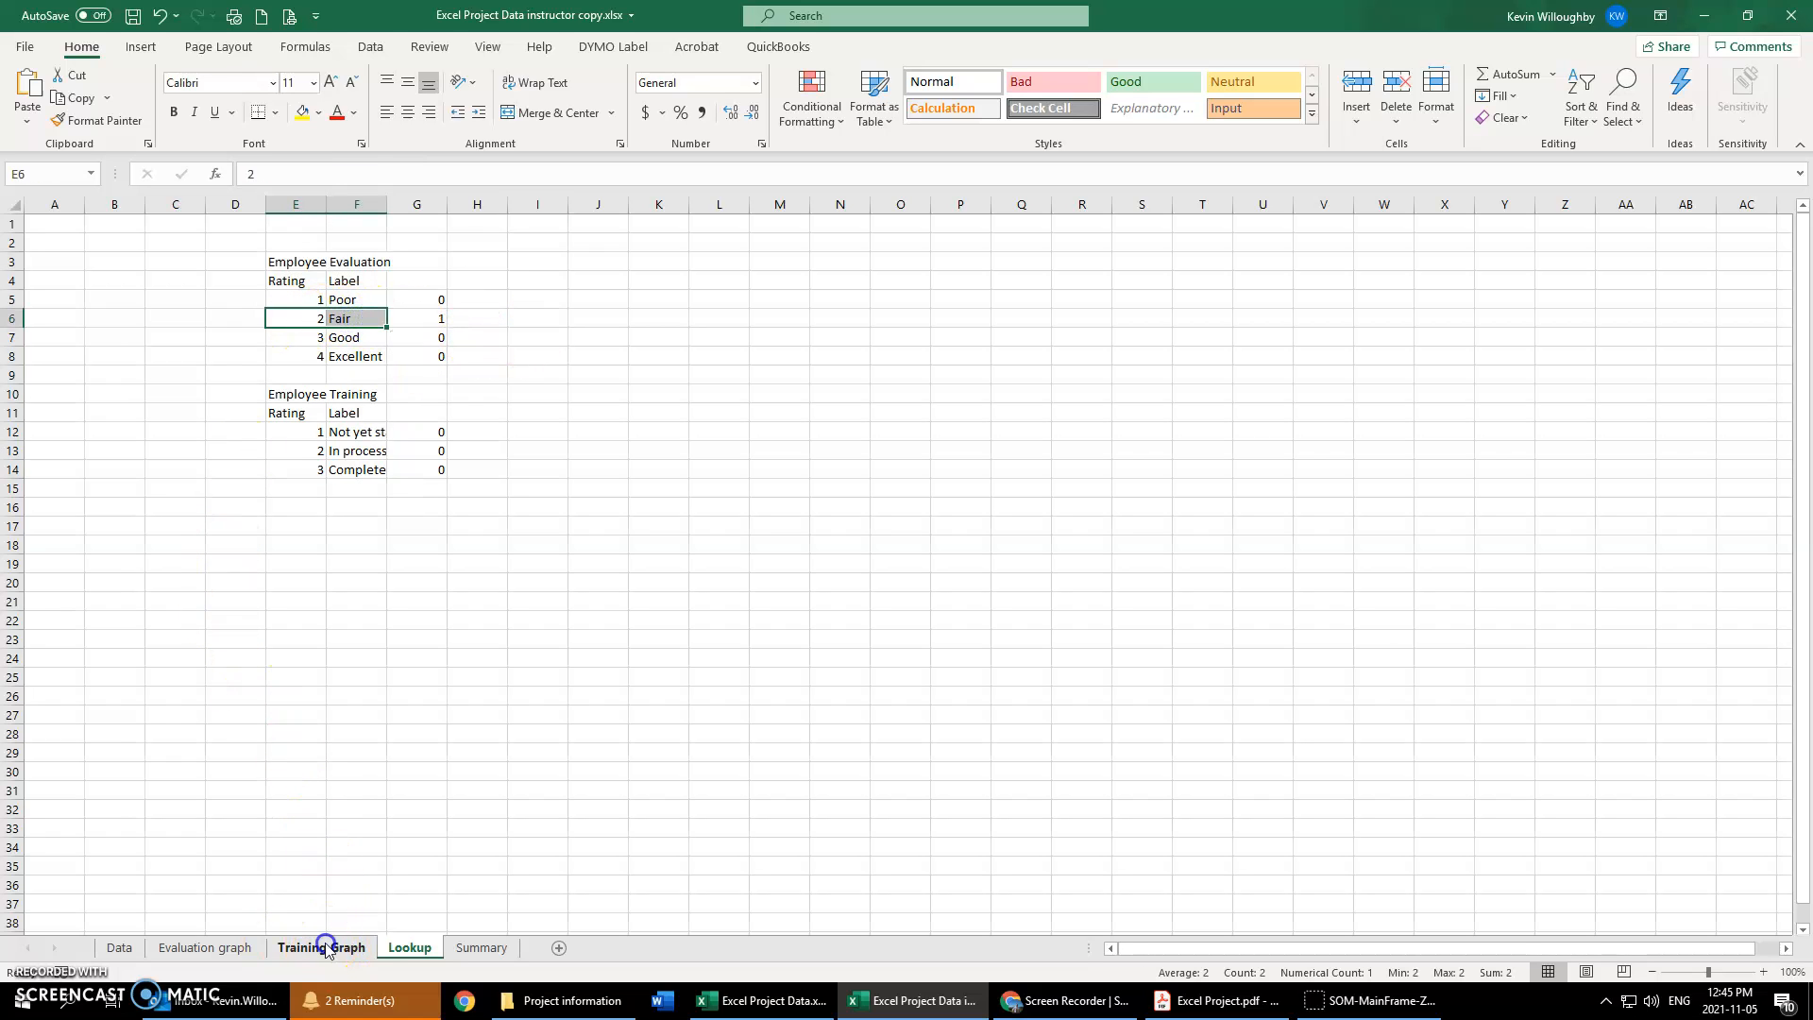
left_click(205, 949)
left_click(119, 949)
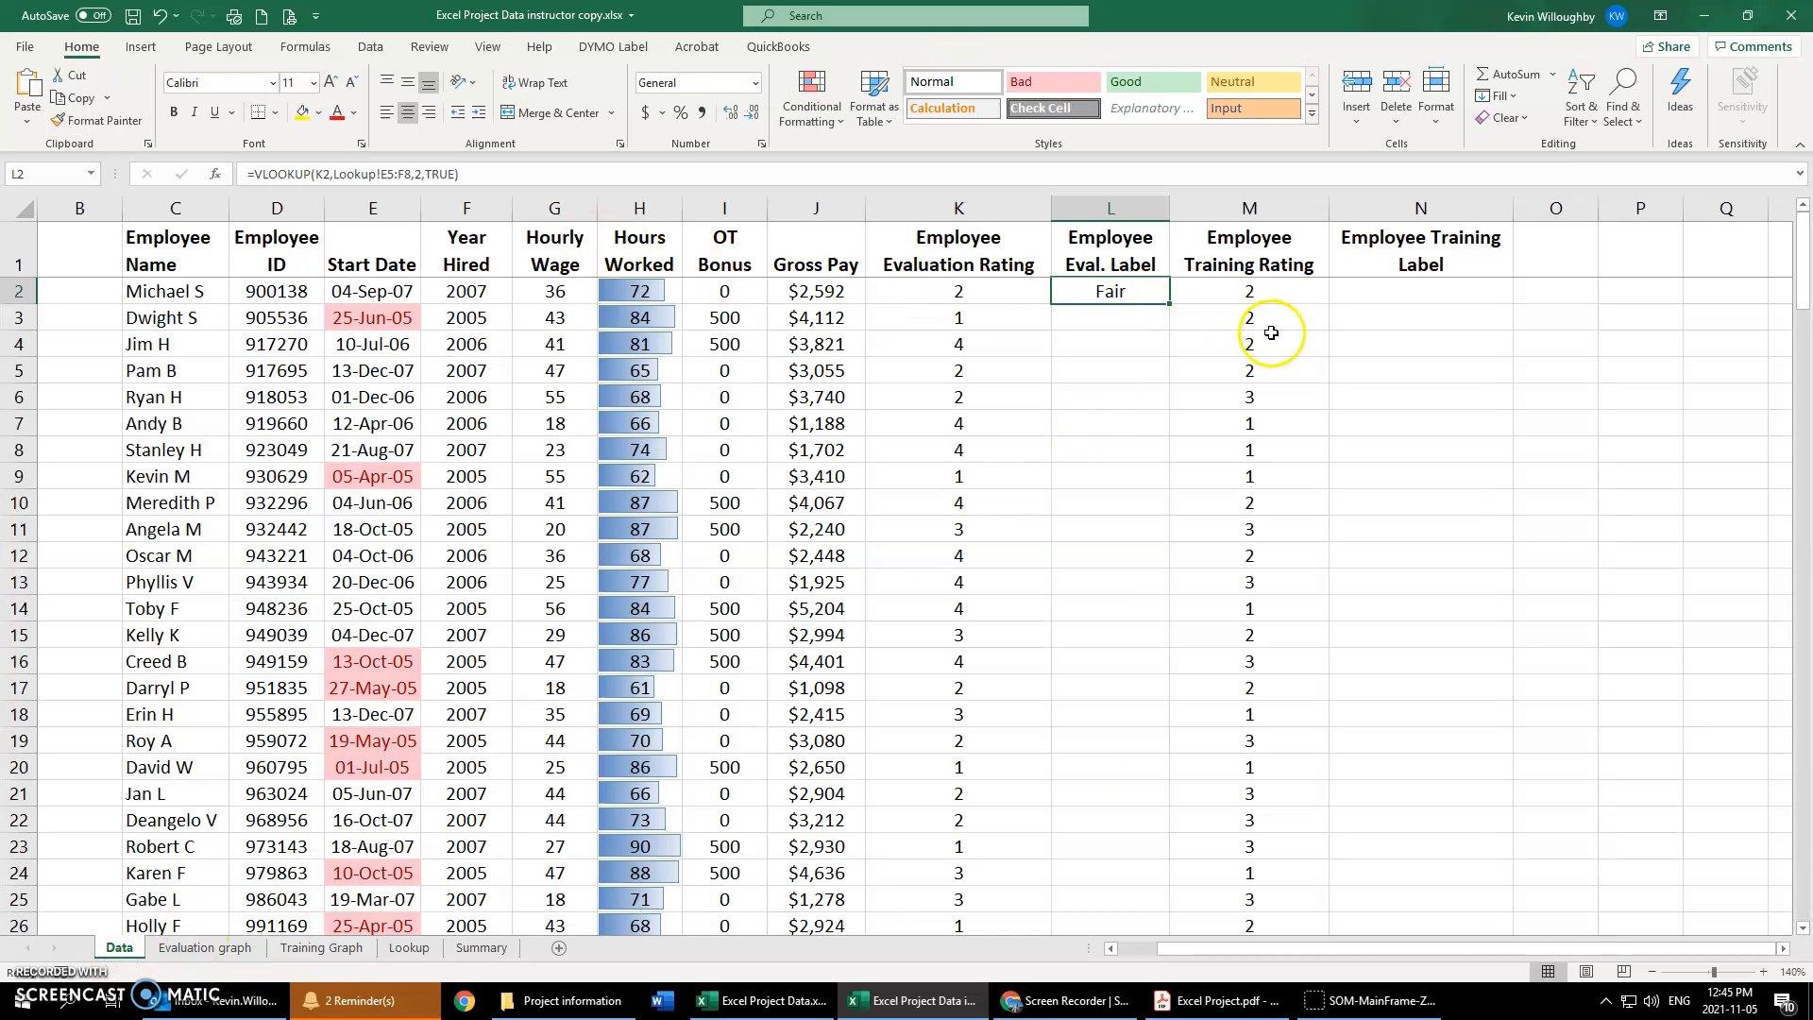
- Make the table range in the L2 formula absolute as $E$5:$F$8 and fill the formula down to L12
left_click(403, 172)
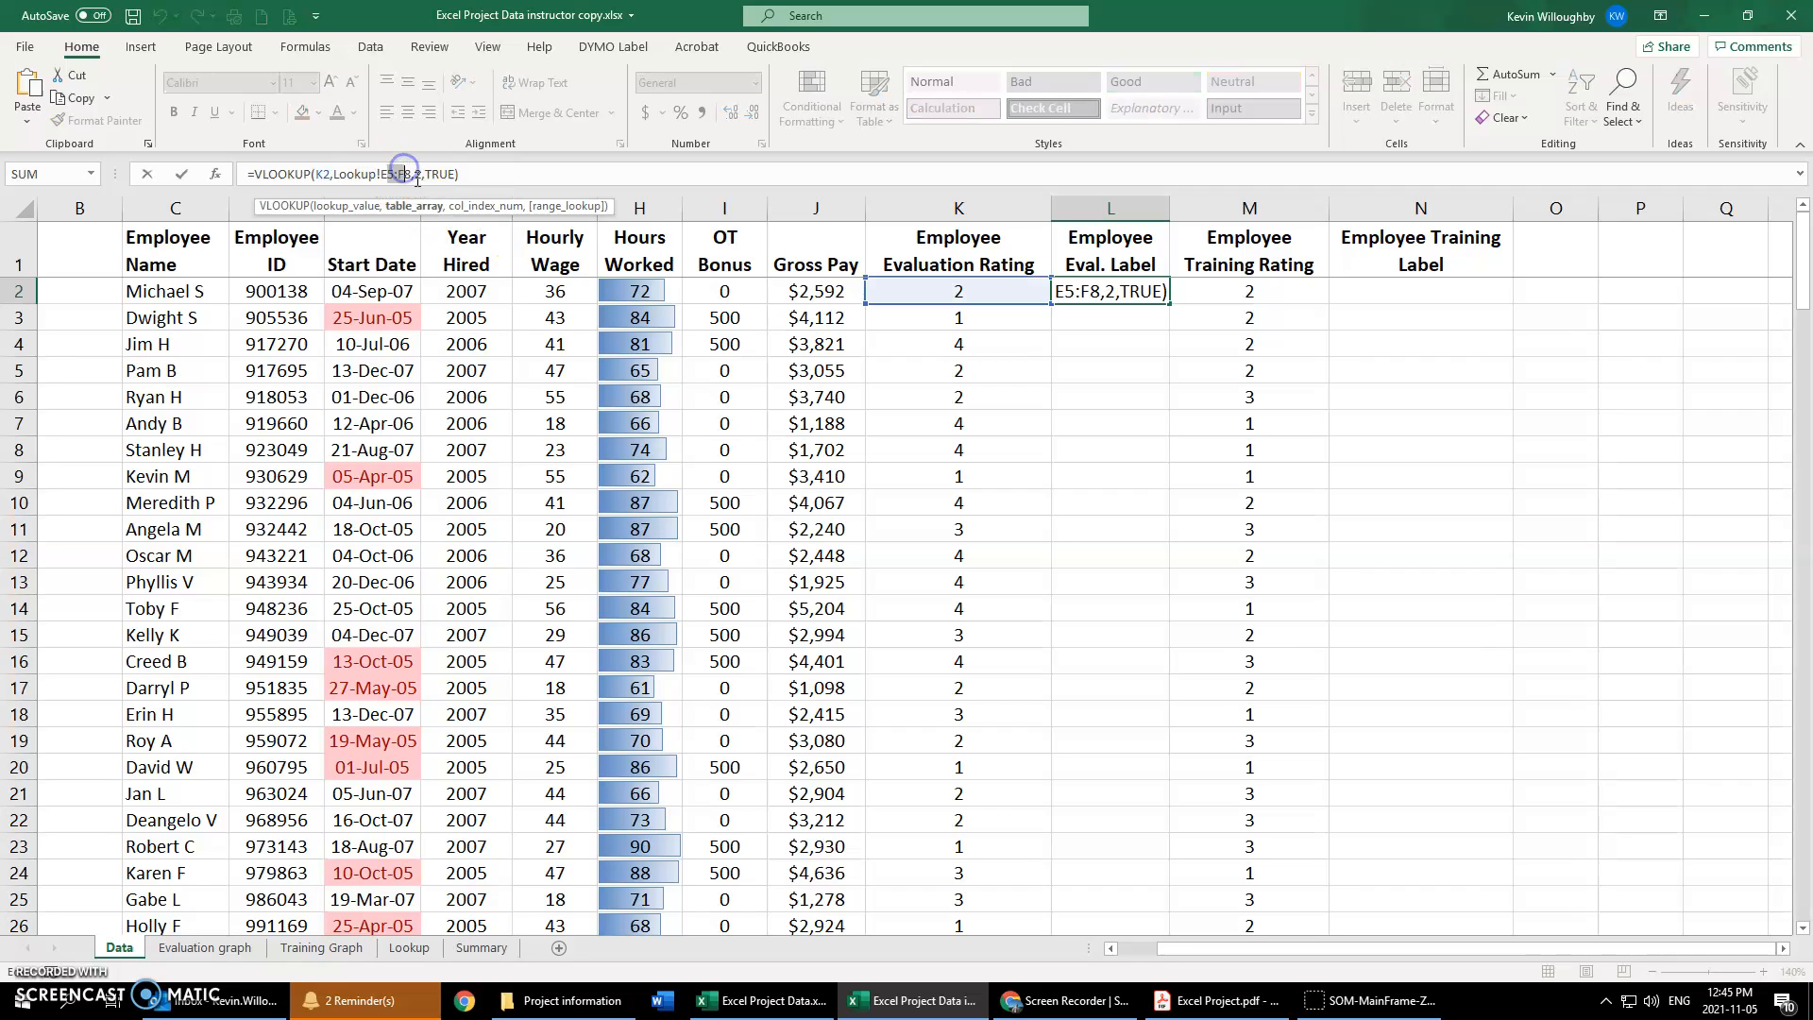
key("F4")
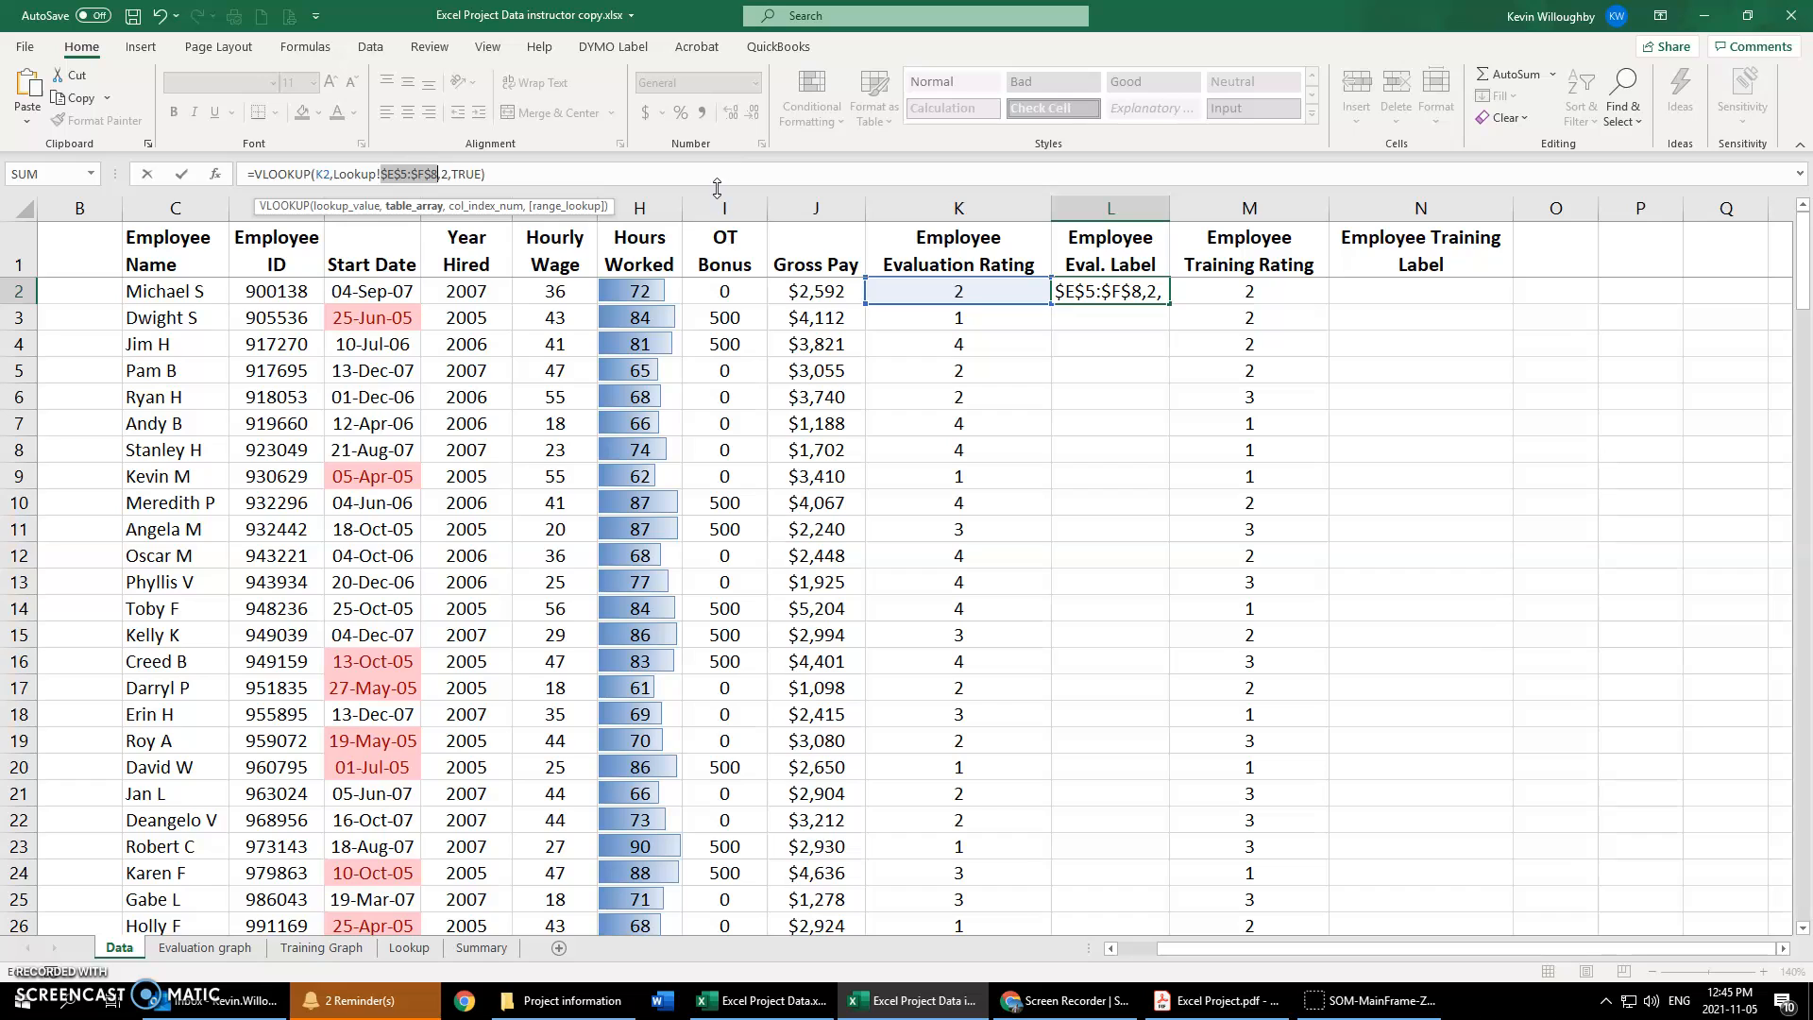
key("ctrl+Return")
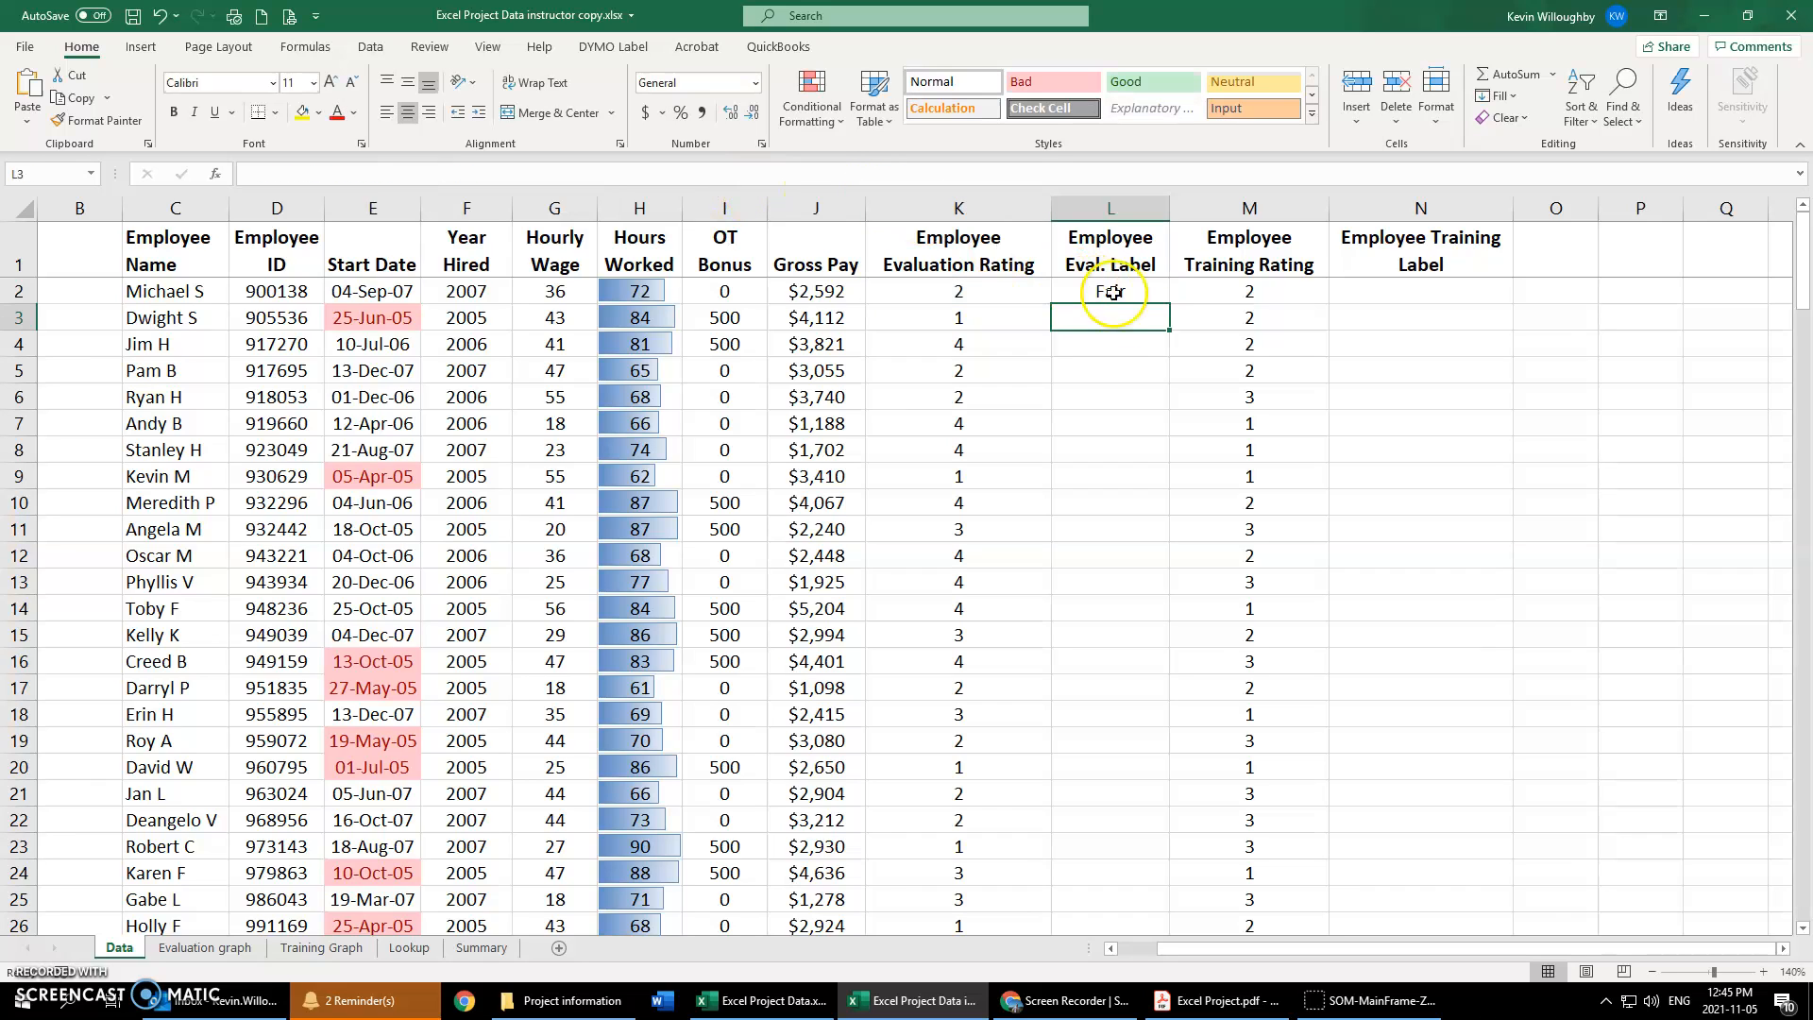
left_click_drag(1172, 306, 1148, 558)
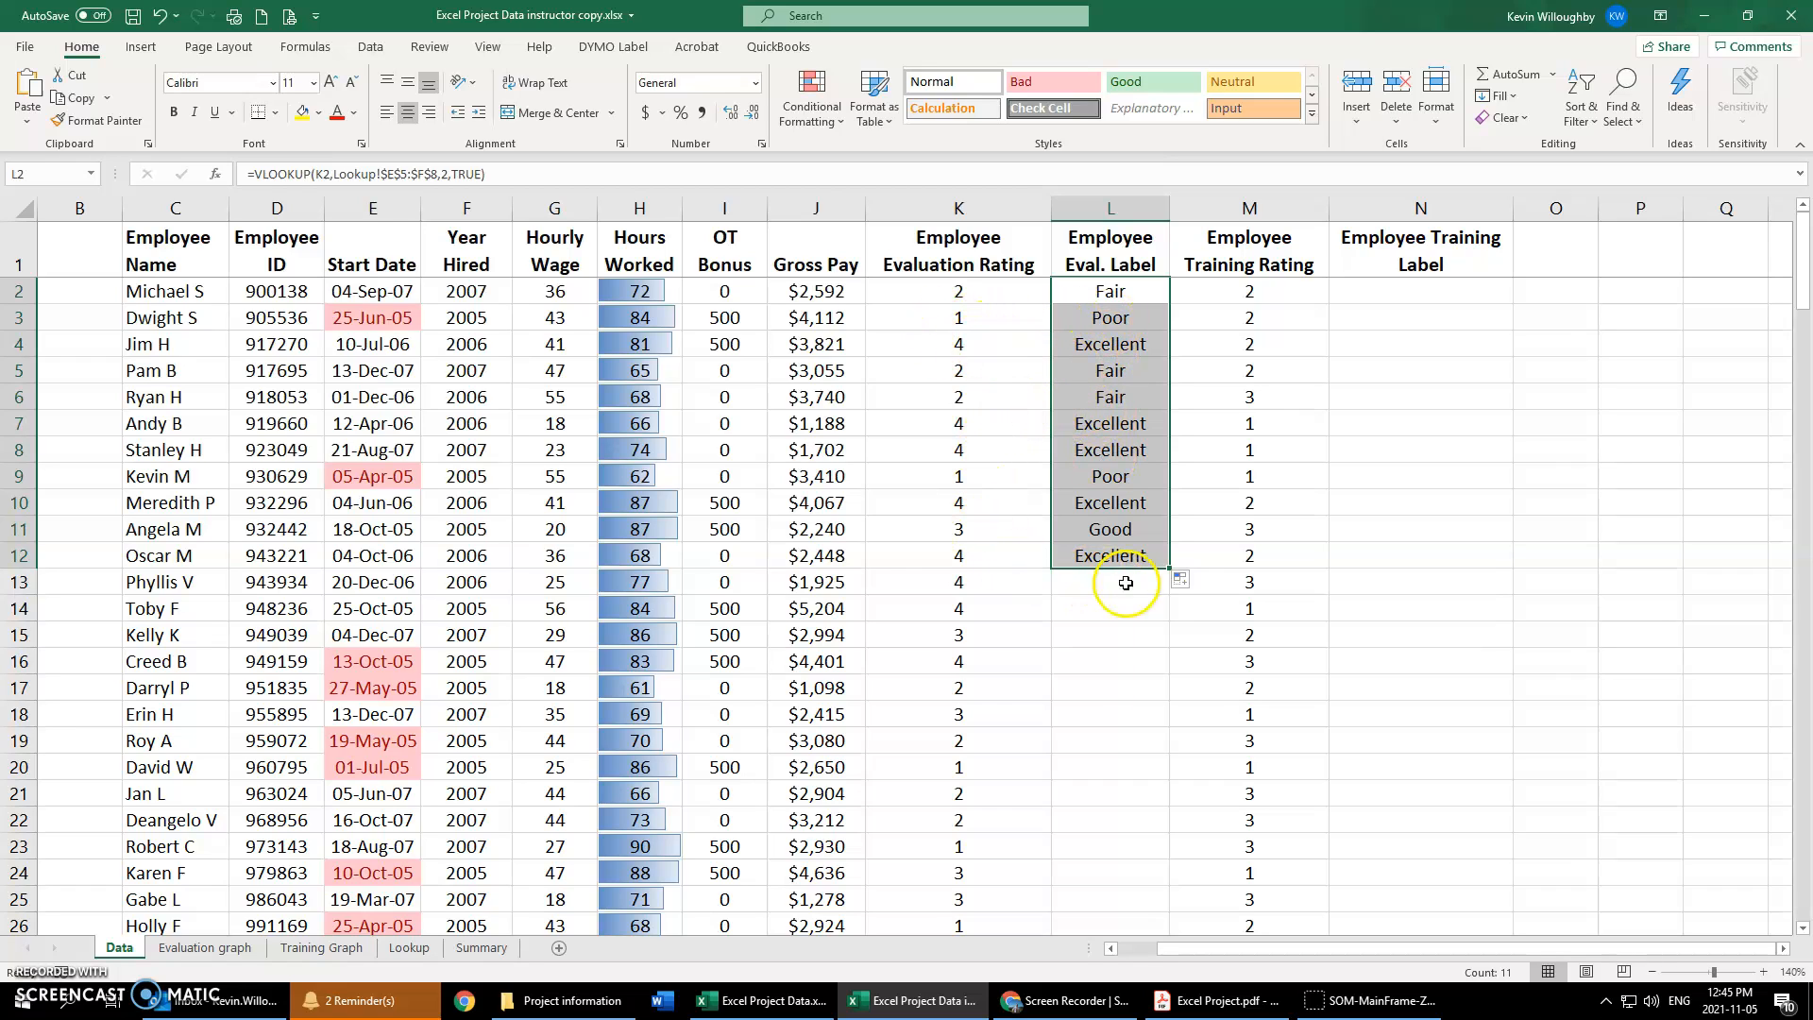
- Glance at the Lookup sheet, and fill the VLOOKUP formula from L12 down the rest of the Employee Eval. Label column
left_click(409, 947)
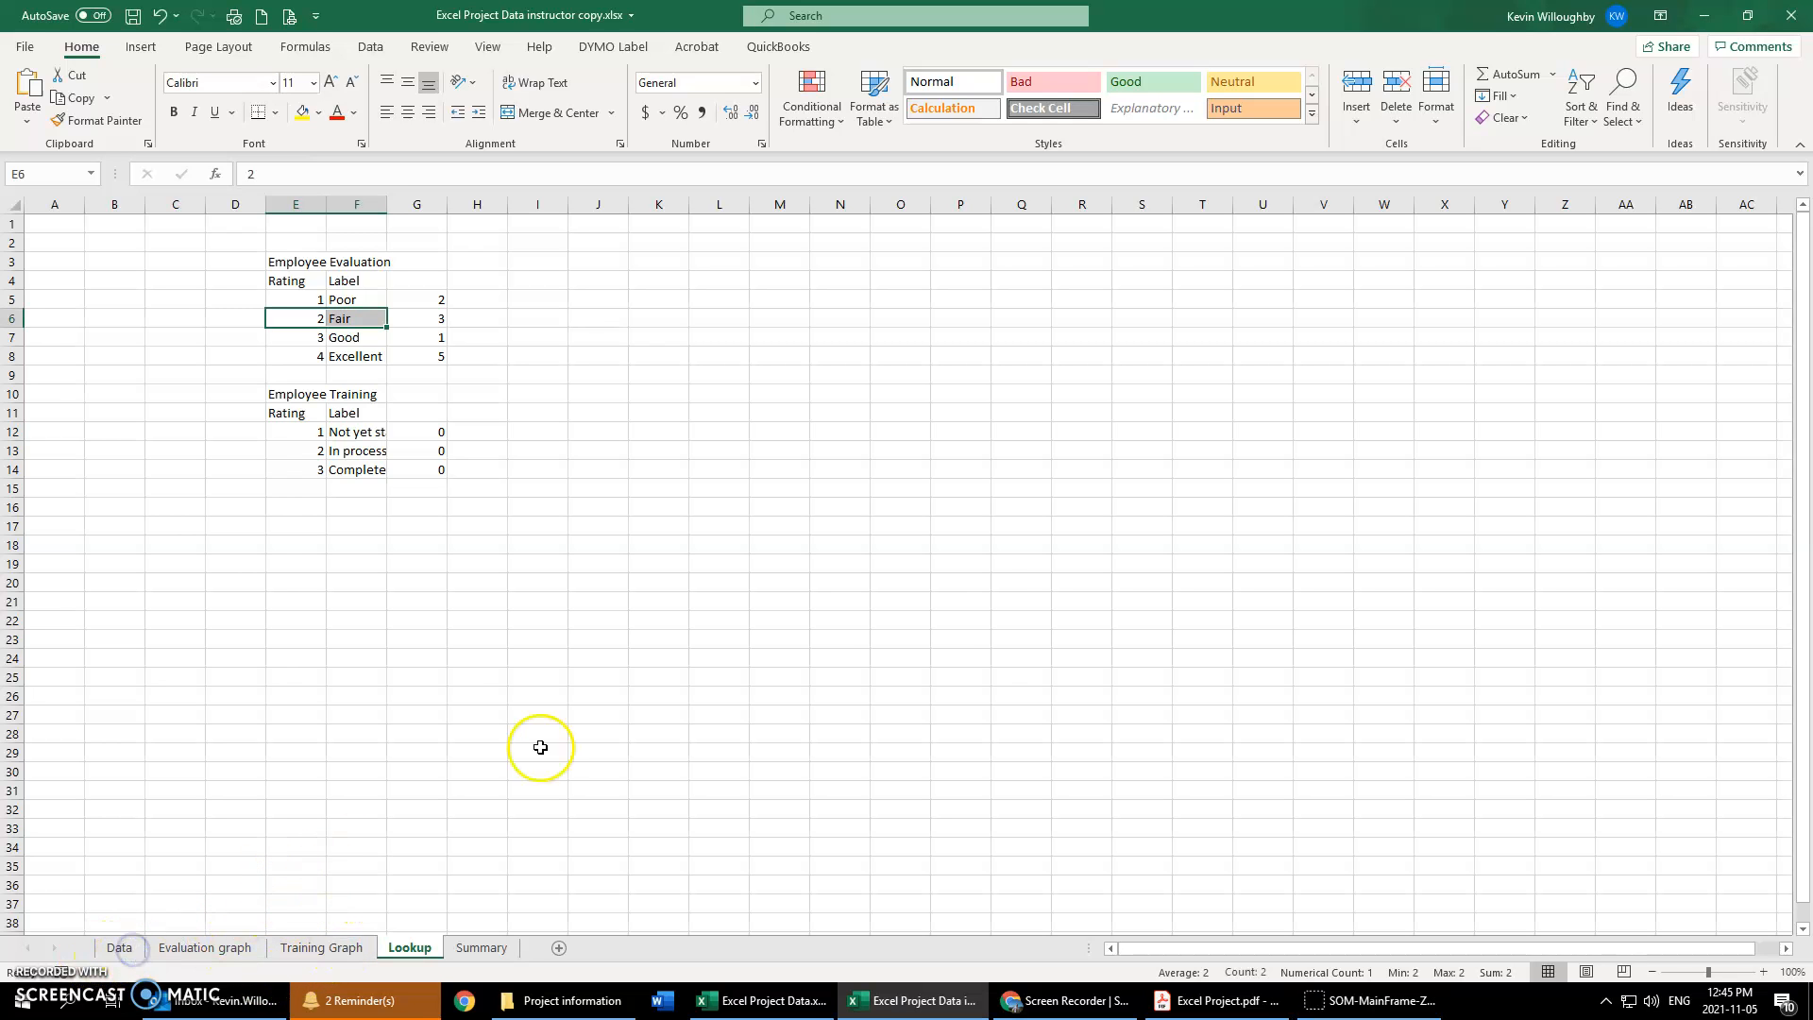
left_click(119, 947)
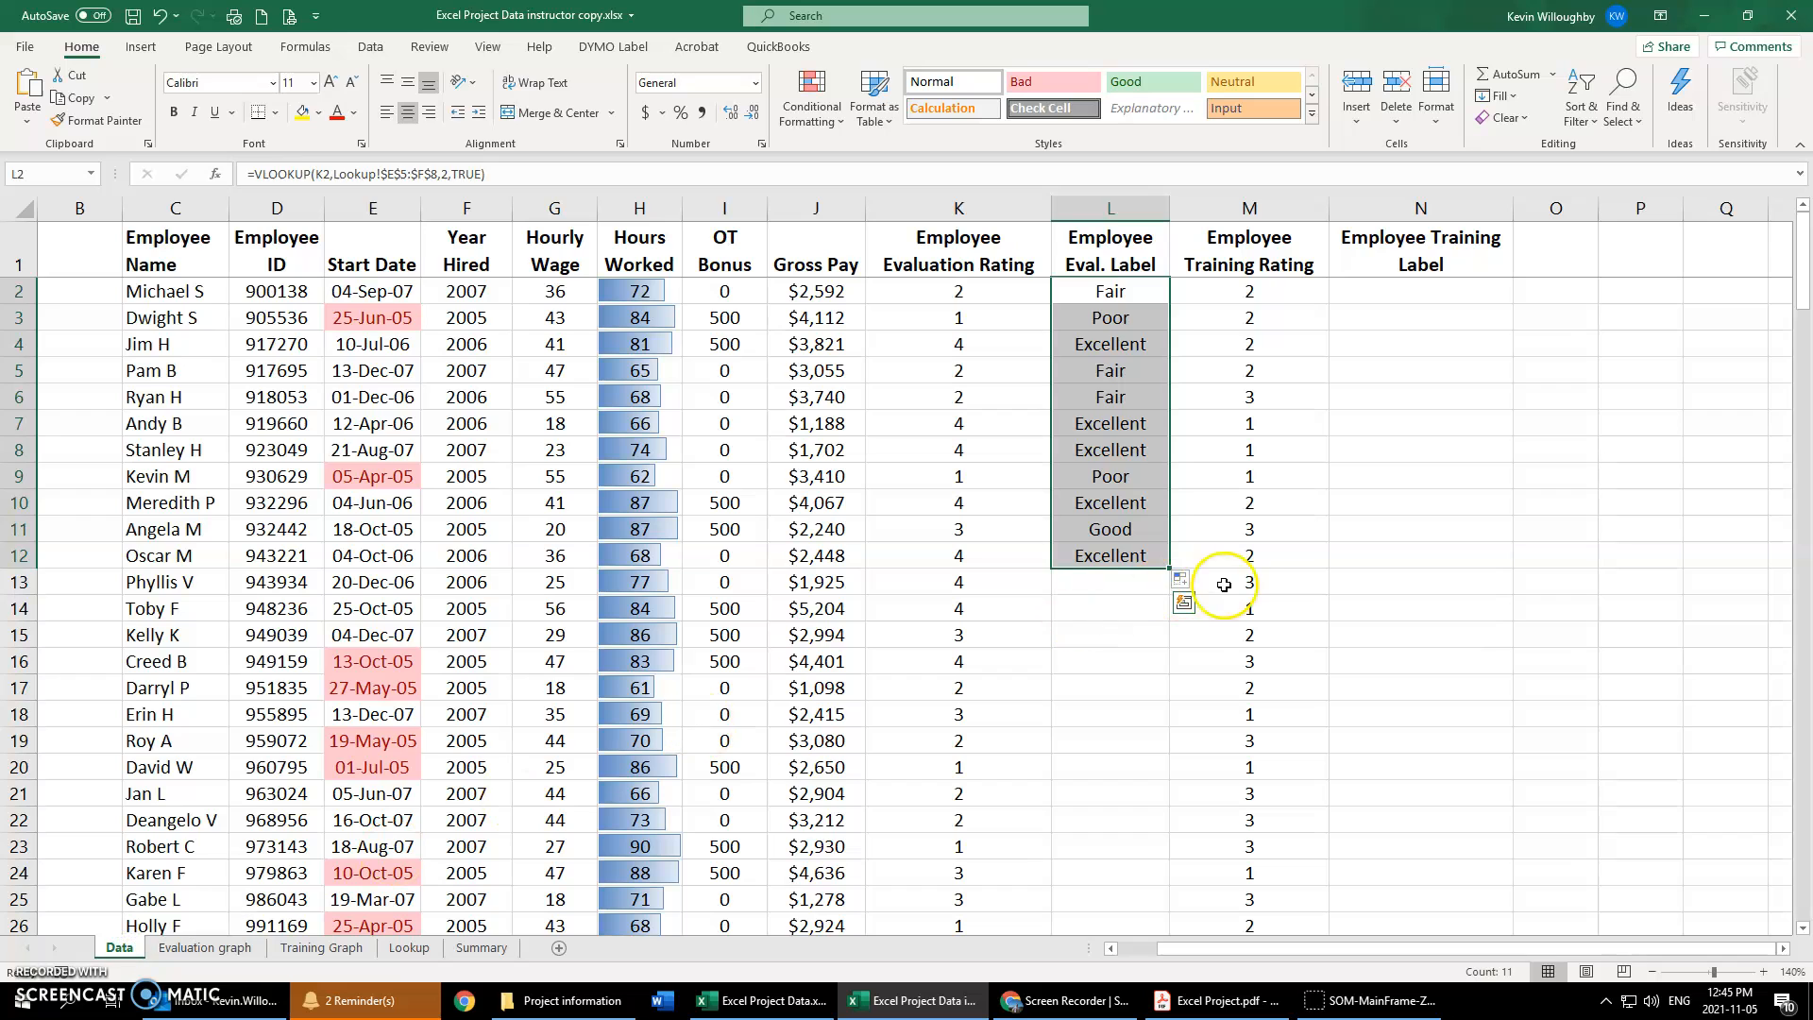
left_click(1134, 588)
left_click(1143, 565)
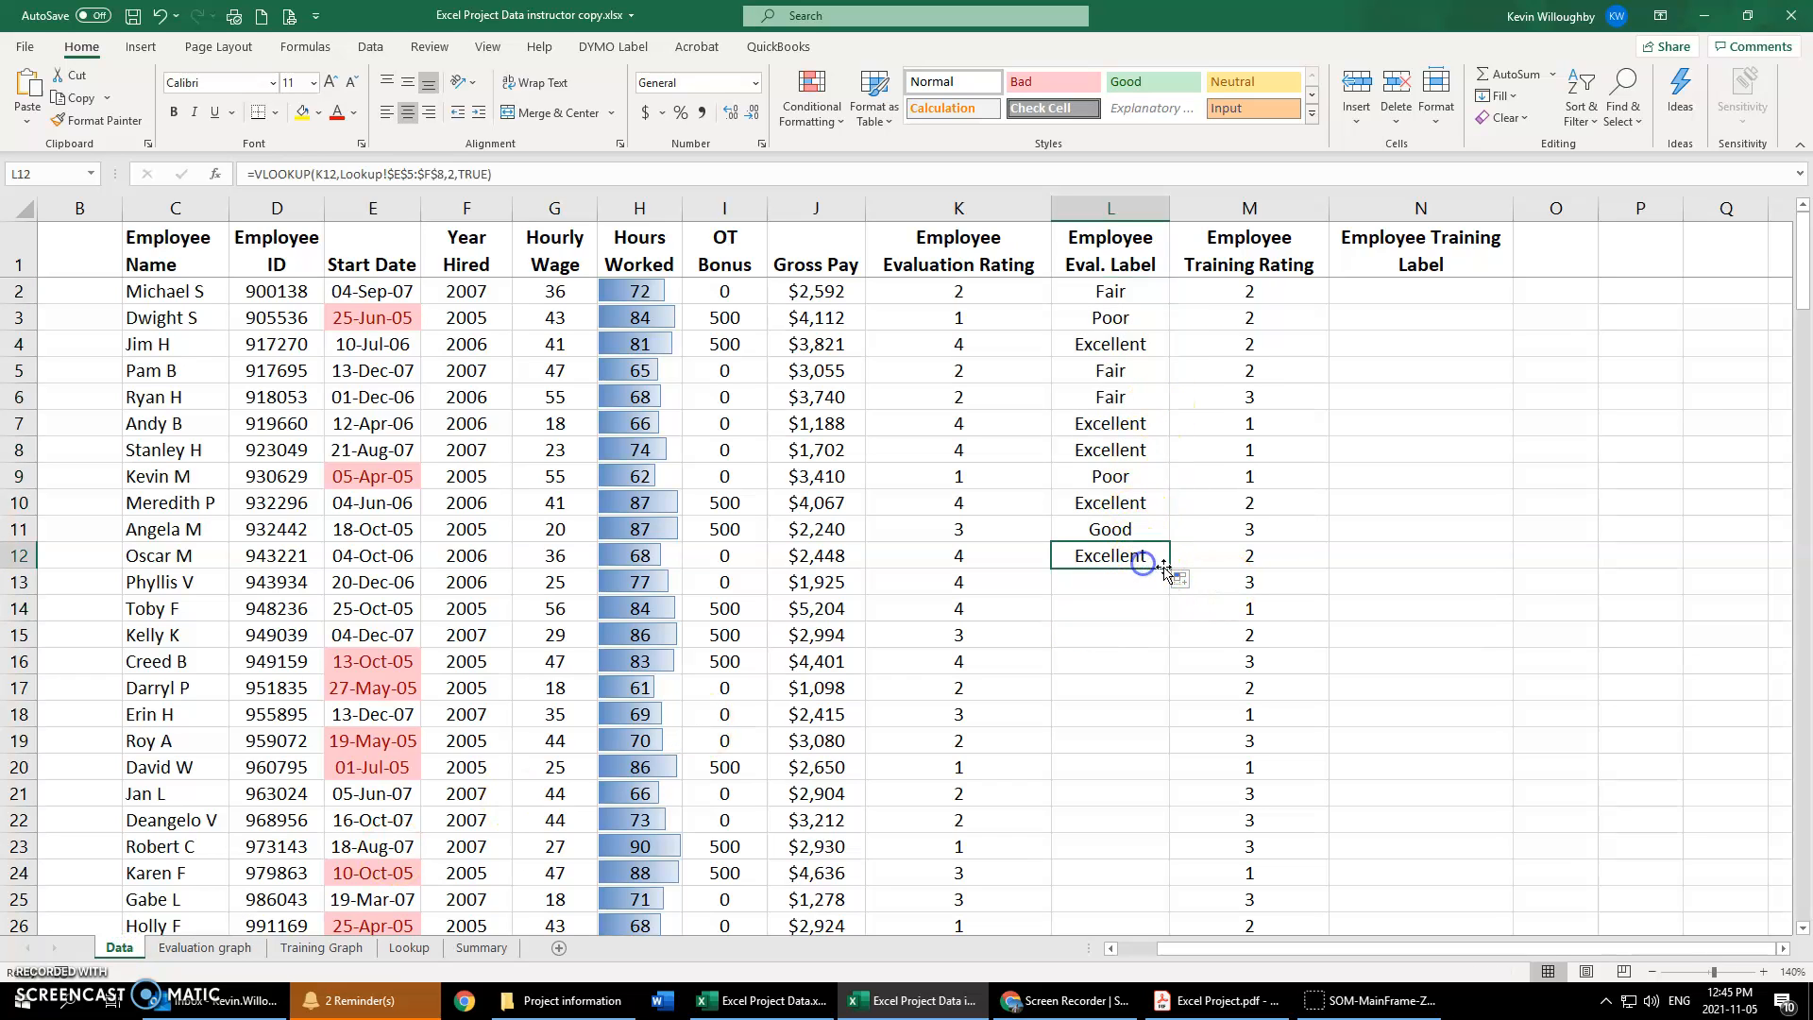
double_click(1172, 567)
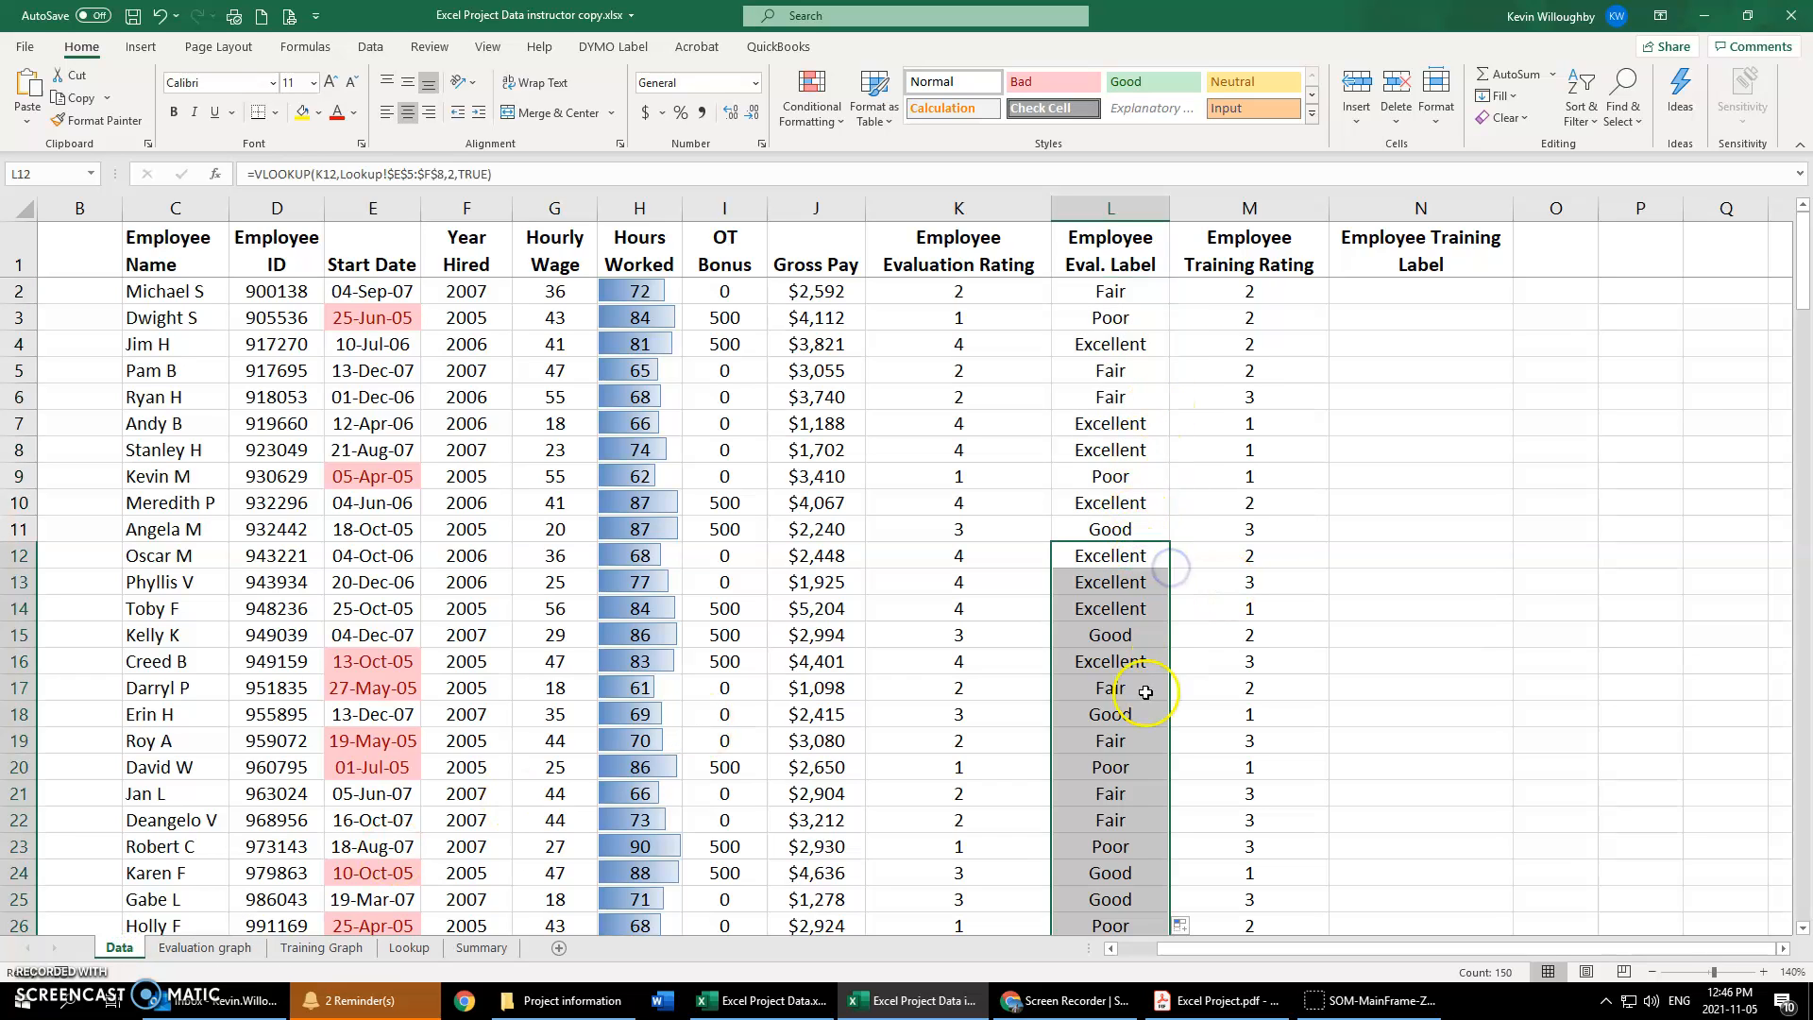
scroll(1150, 688, "down", 13)
scroll(1095, 637, "down", 5)
scroll(1066, 607, "up", 18)
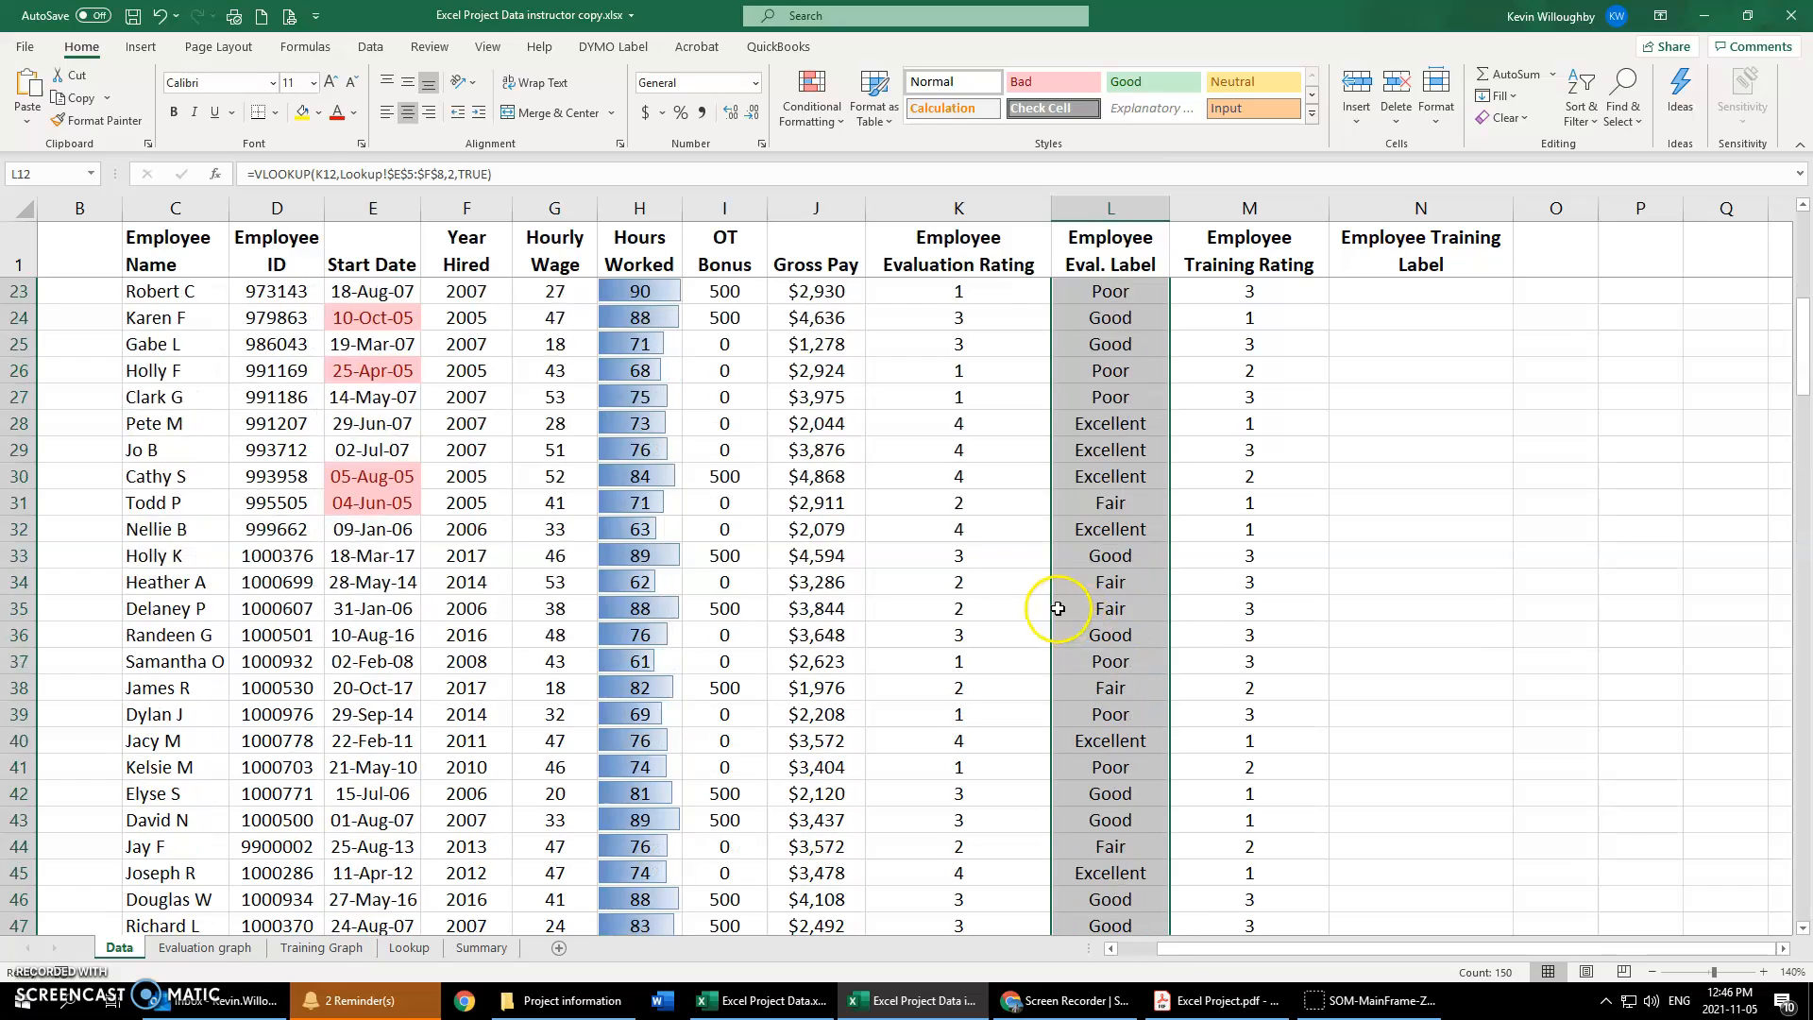
- Start a VLOOKUP formula in N2 with M2 as the lookup value and Lookup!E12:F14, the Employee Training ratings and labels, as the table
left_click(1400, 296)
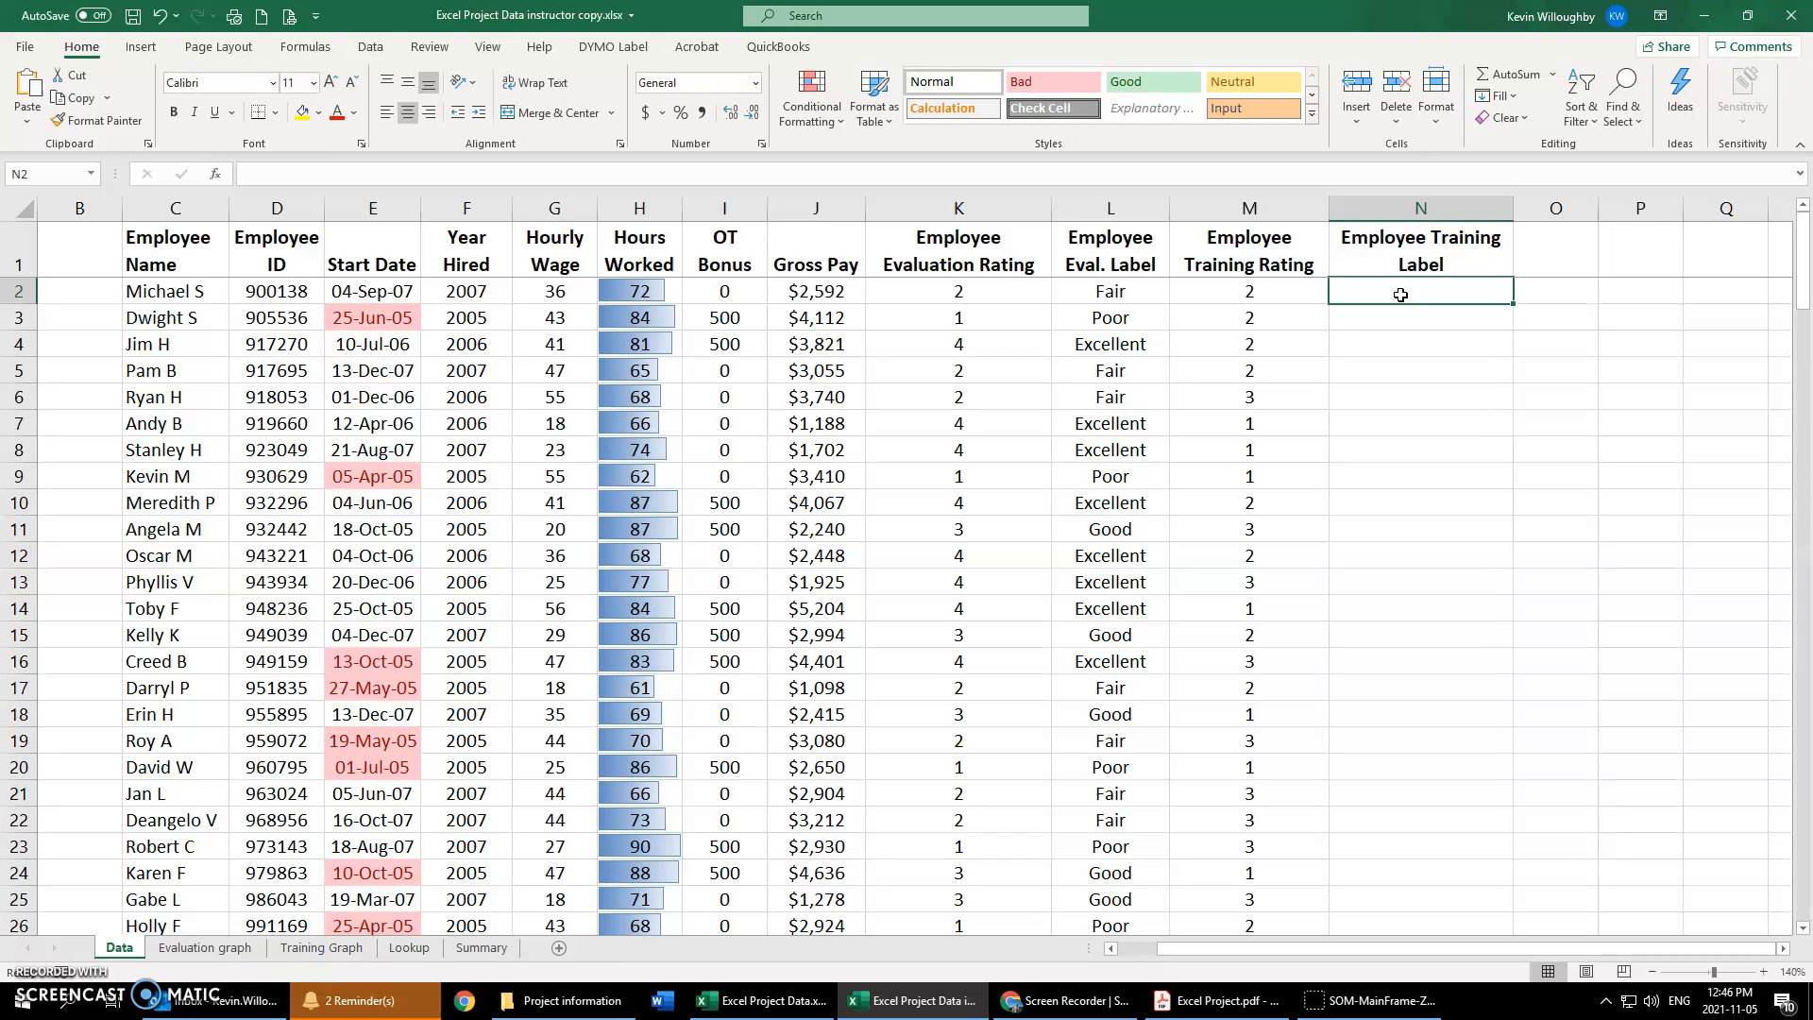
type("=vloo")
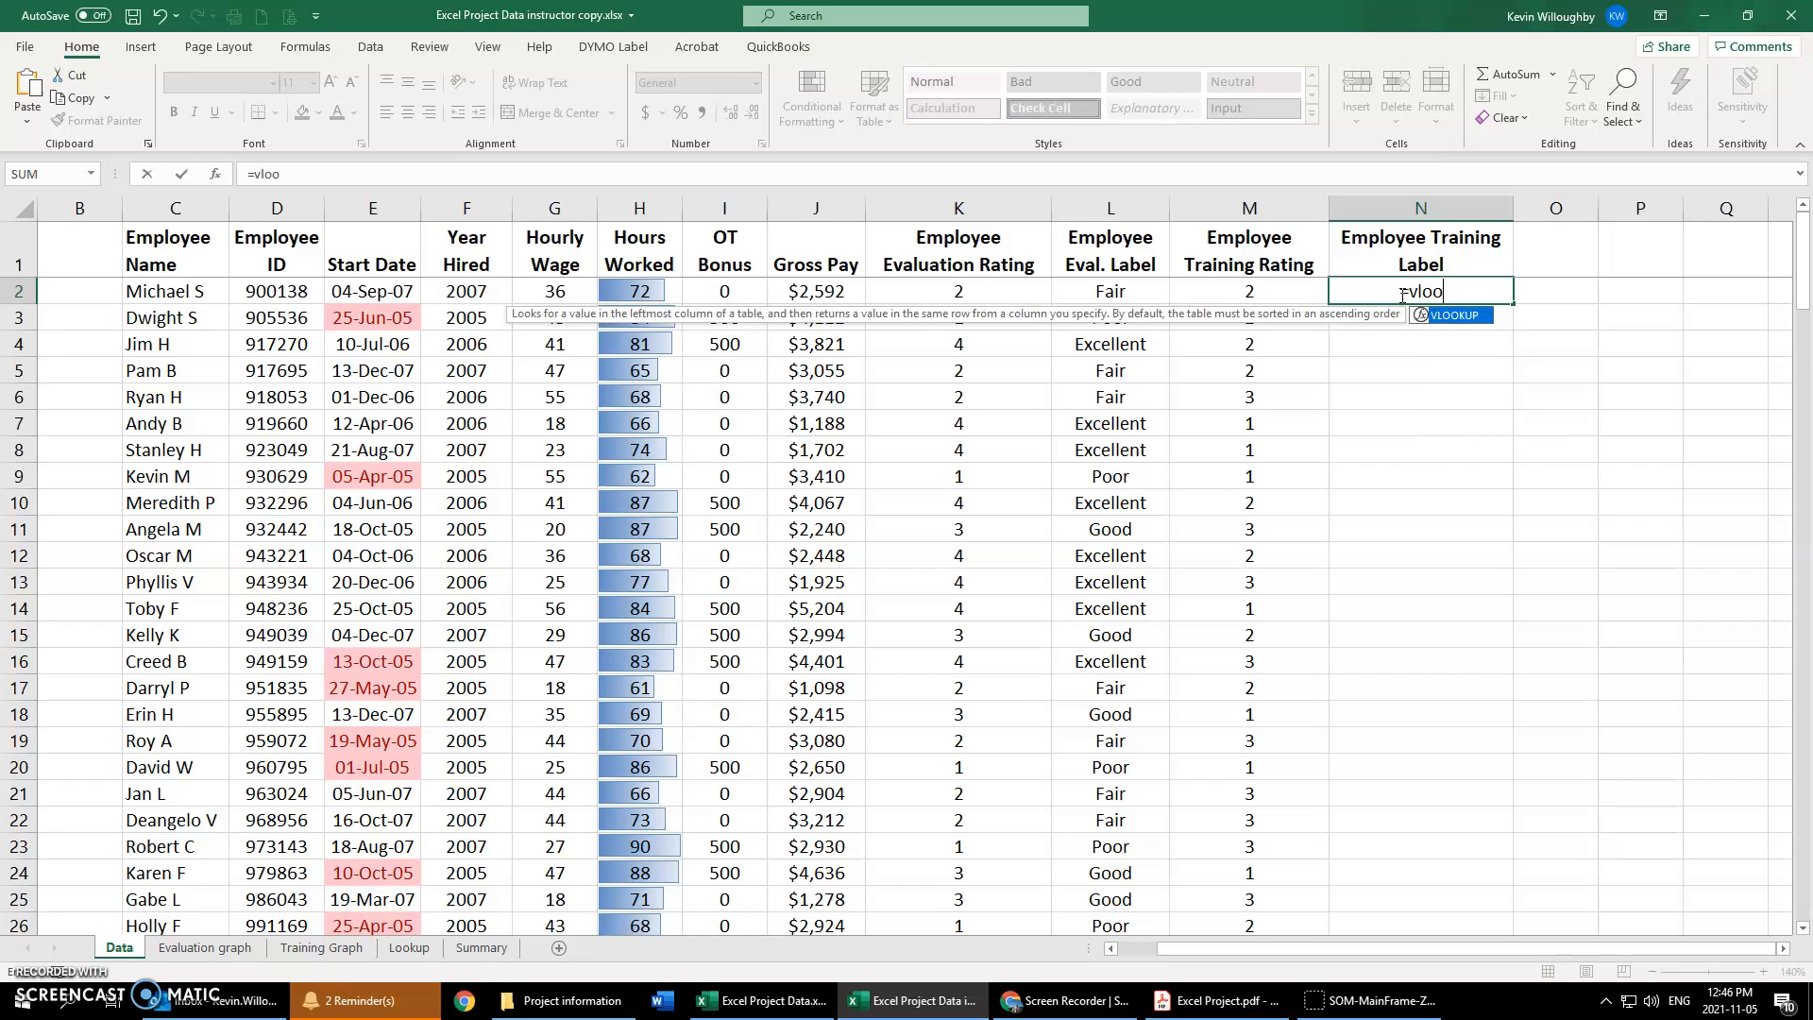
type("kup(")
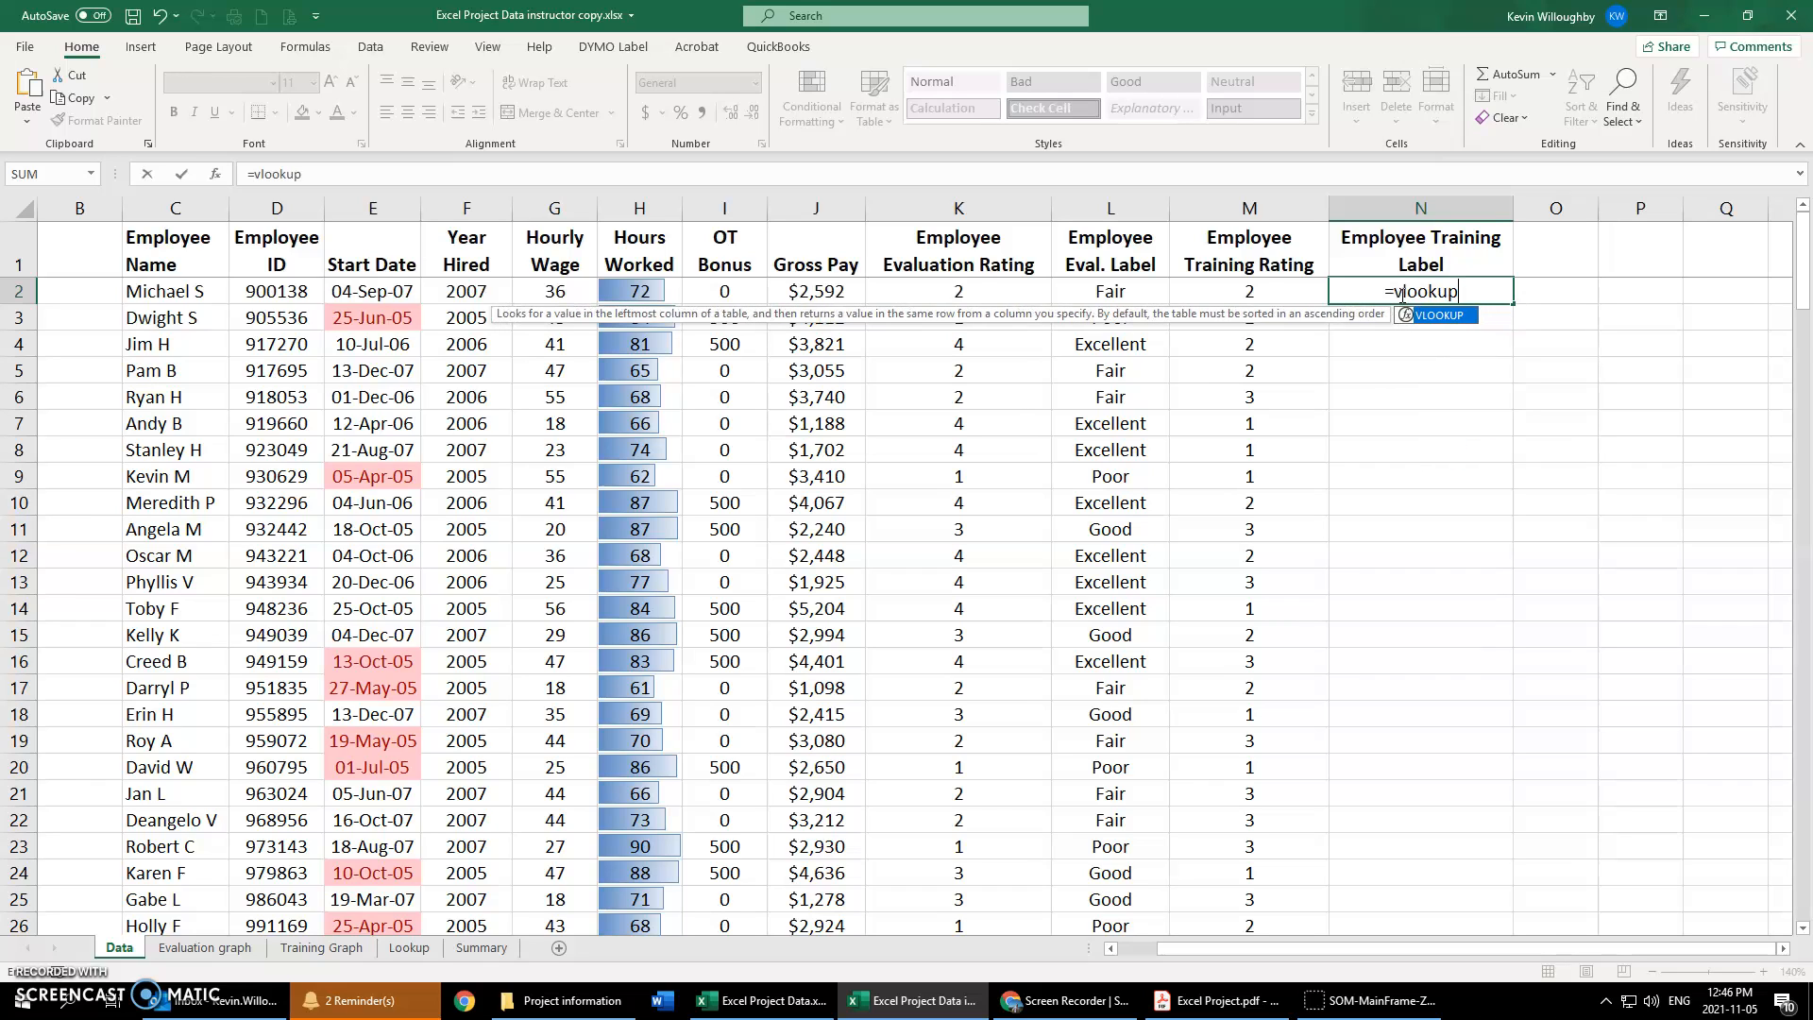
left_click(1263, 291)
type(",")
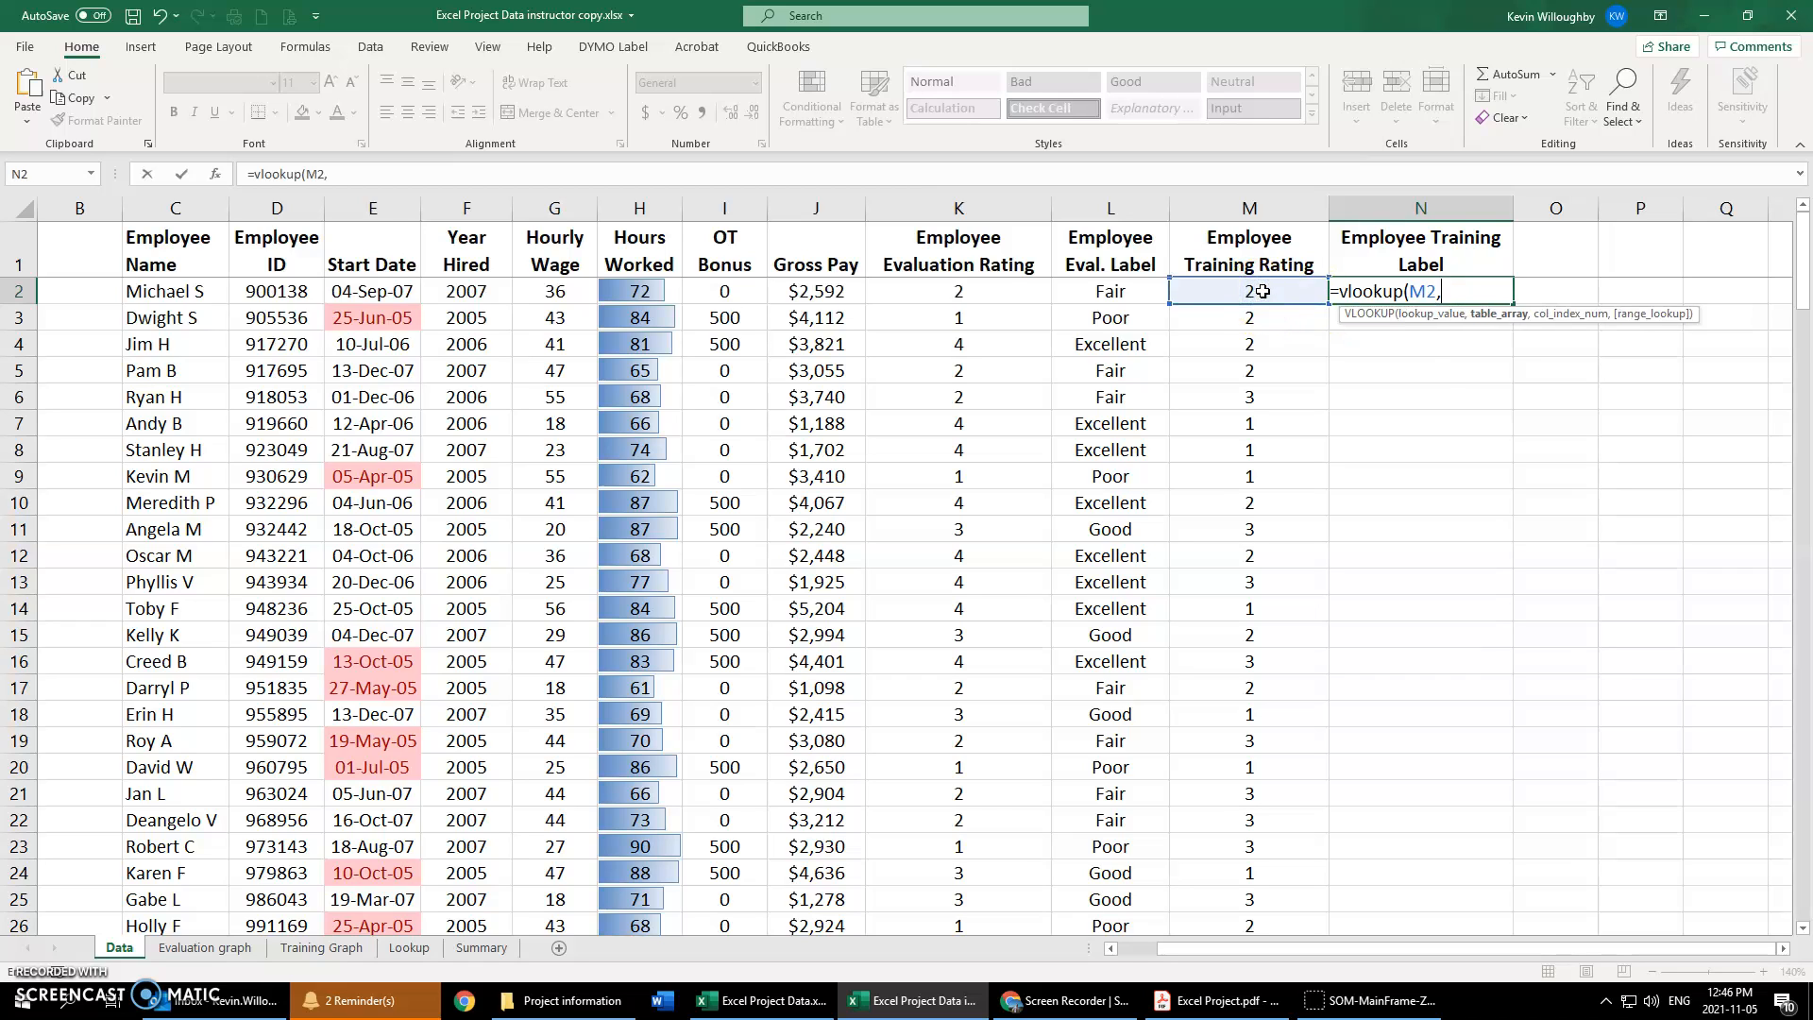
left_click(419, 949)
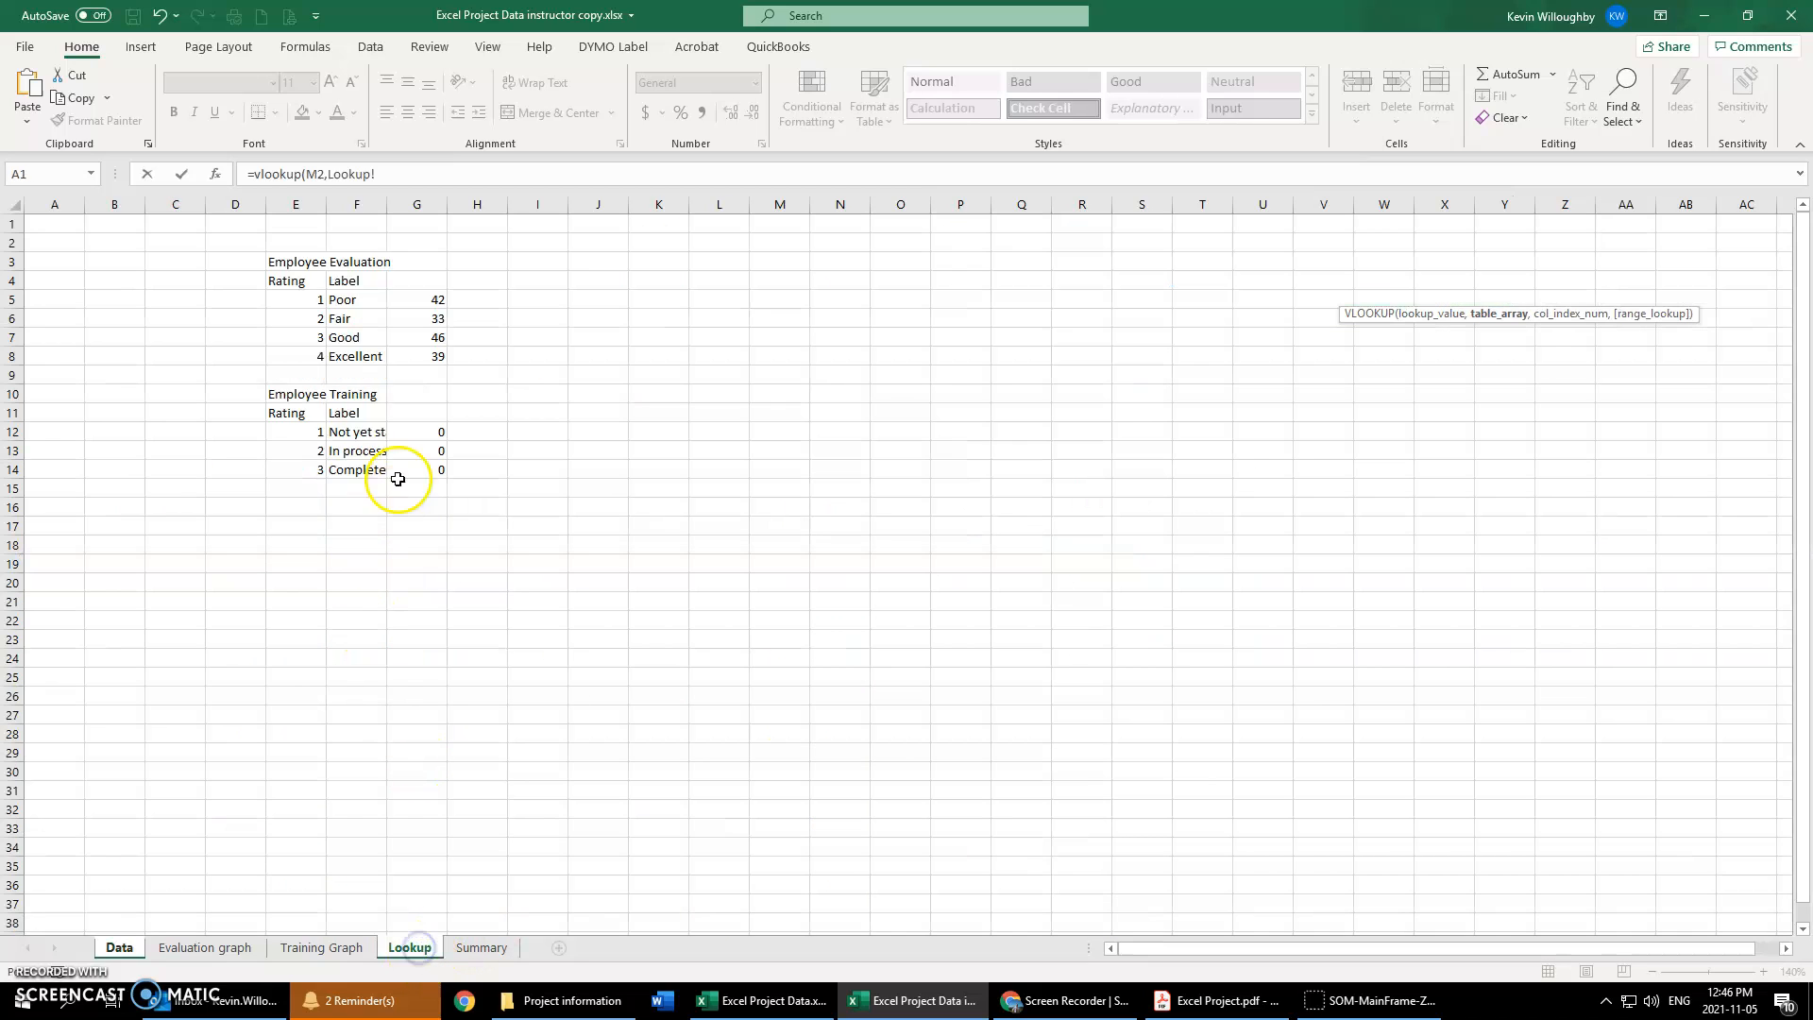
left_click_drag(296, 429, 355, 468)
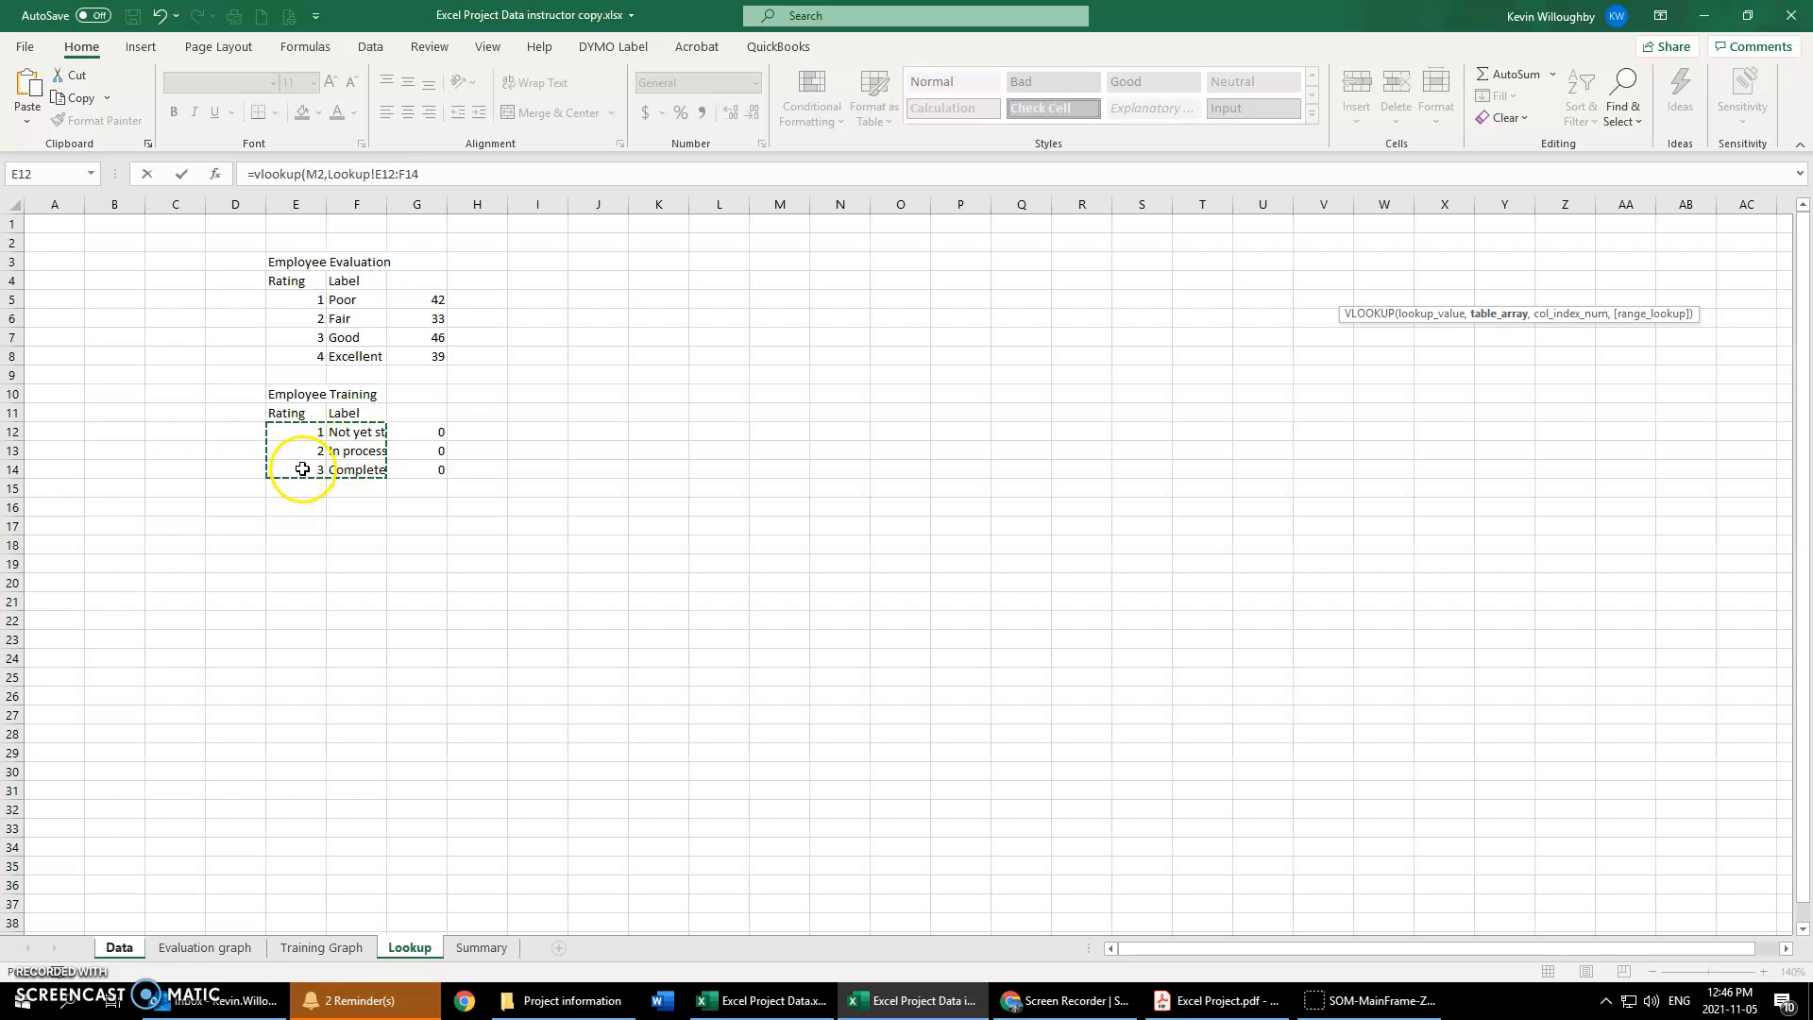
- Complete the N2 VLOOKUP formula with column index 2 and TRUE as the range lookup argument
left_click(442, 174)
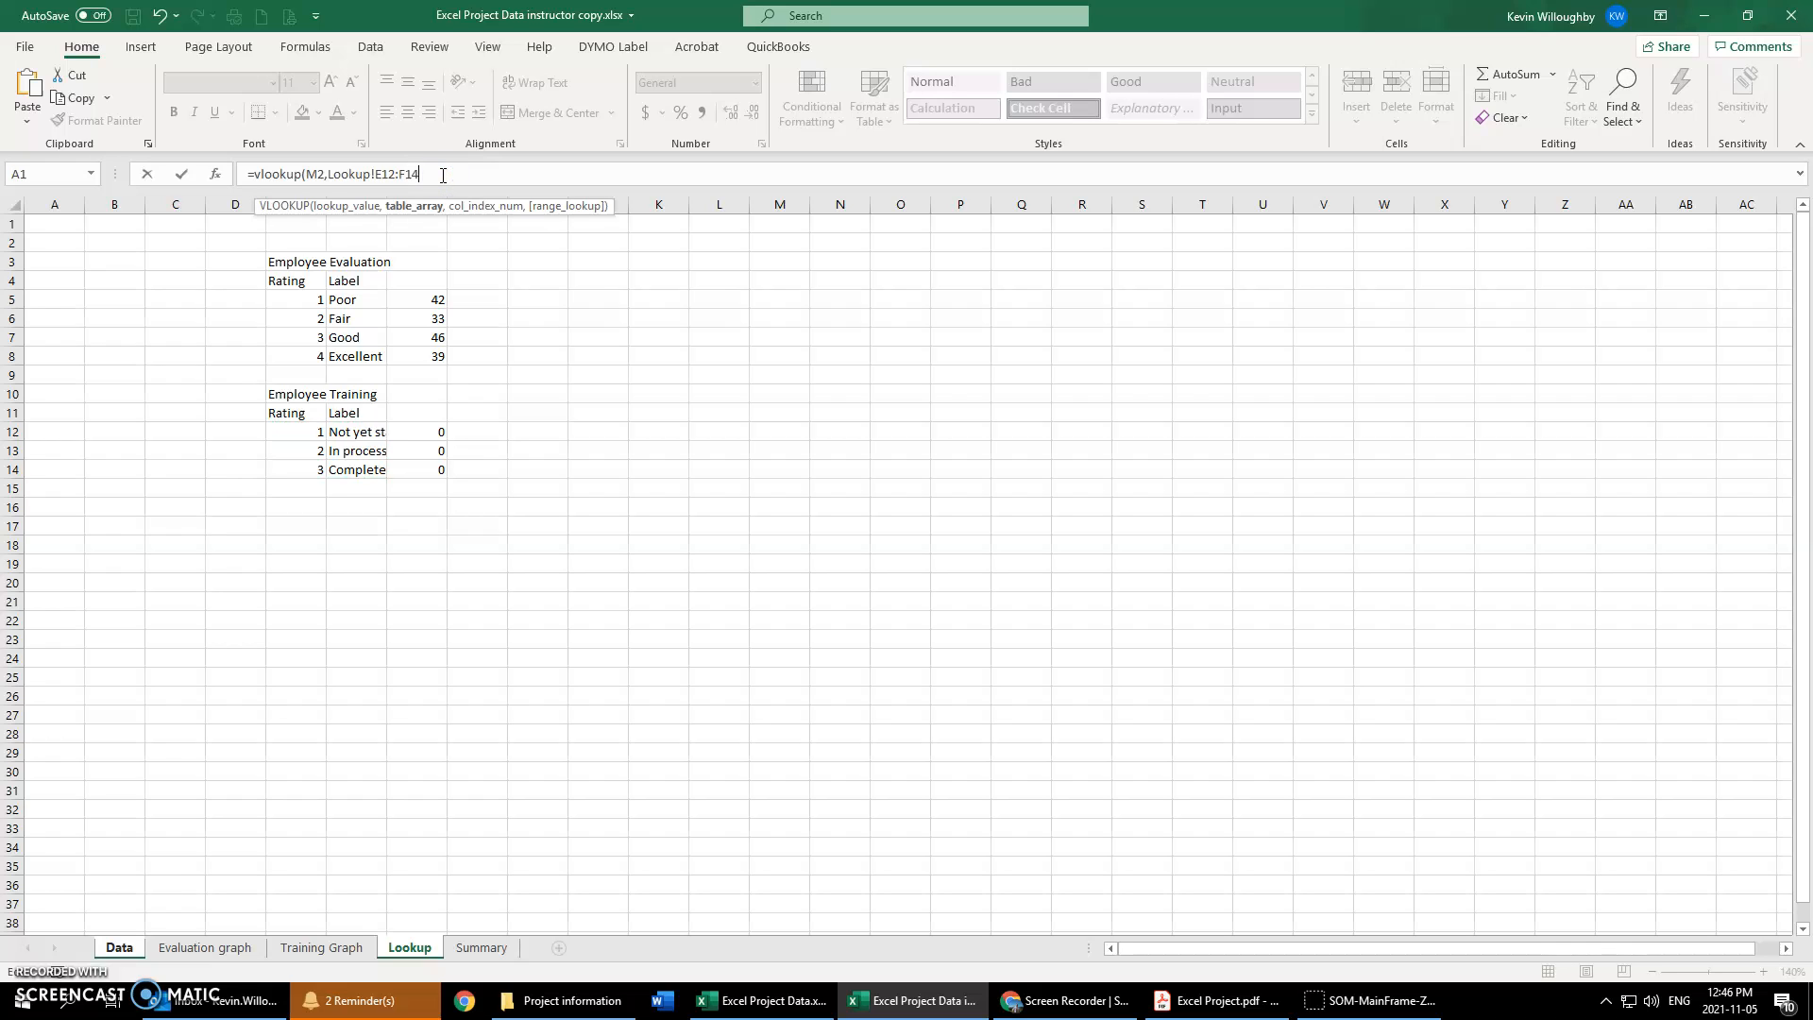
type(",2")
type(",")
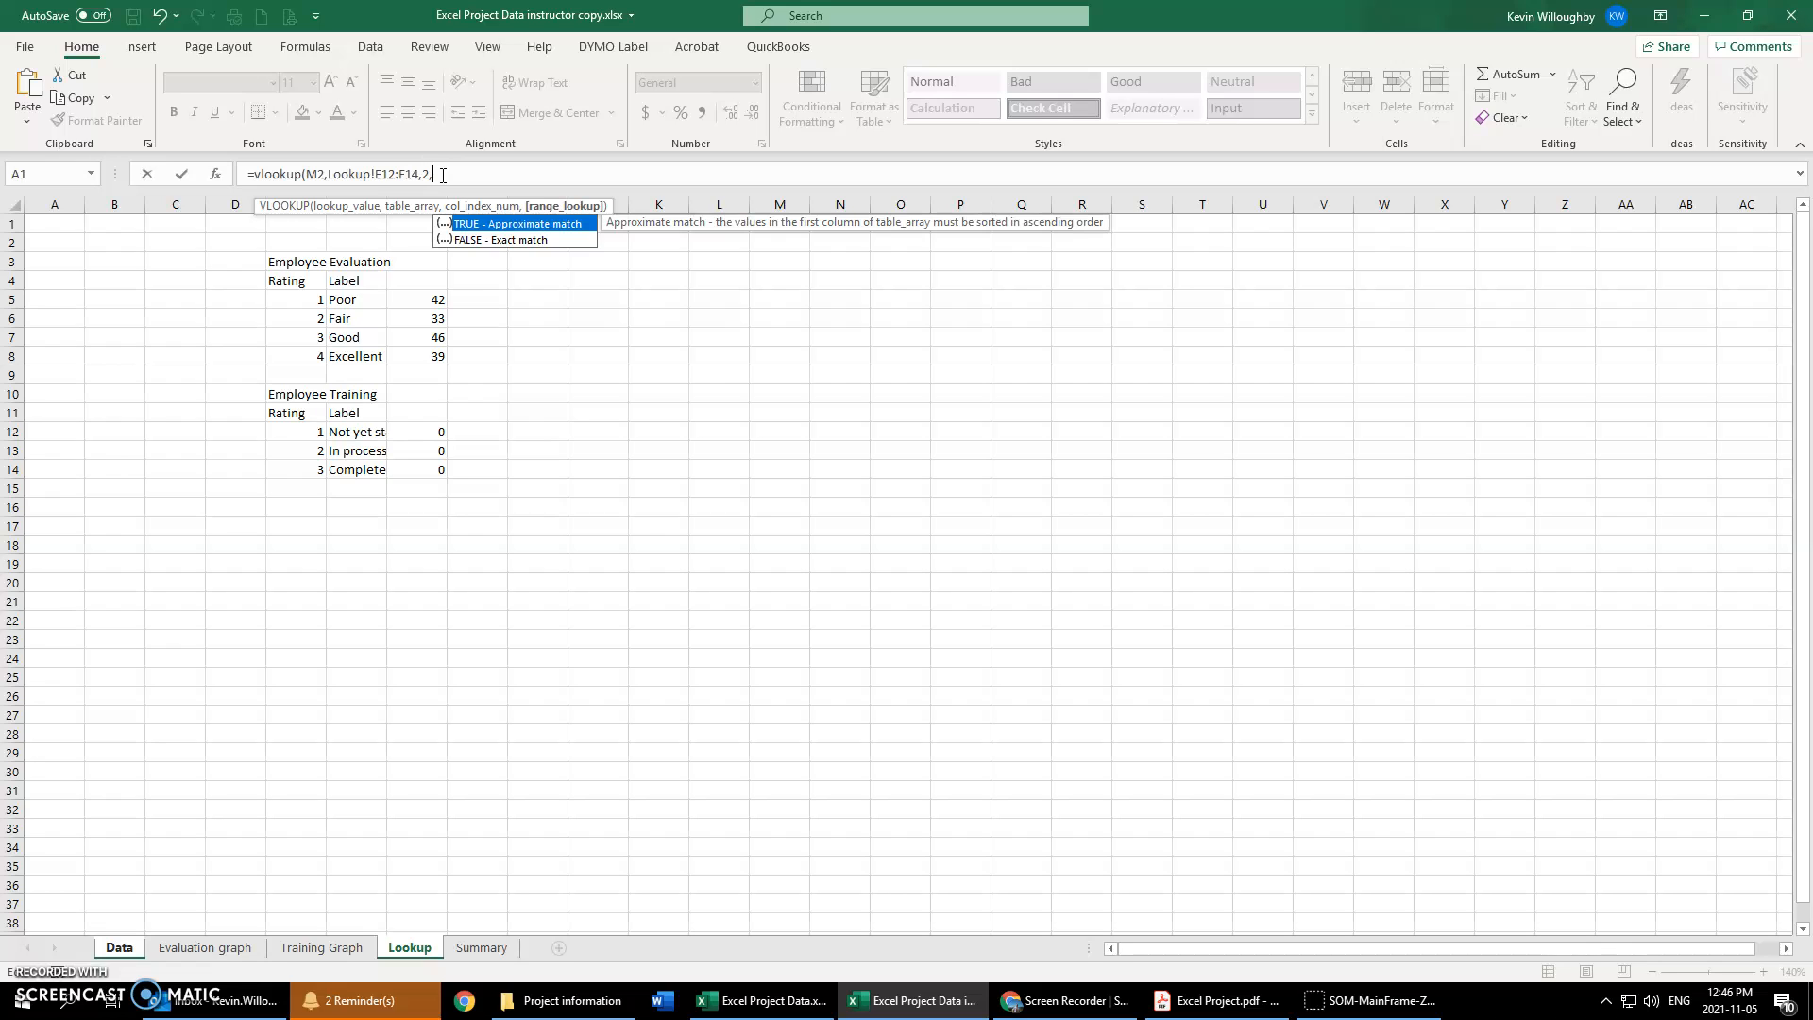
type("true)")
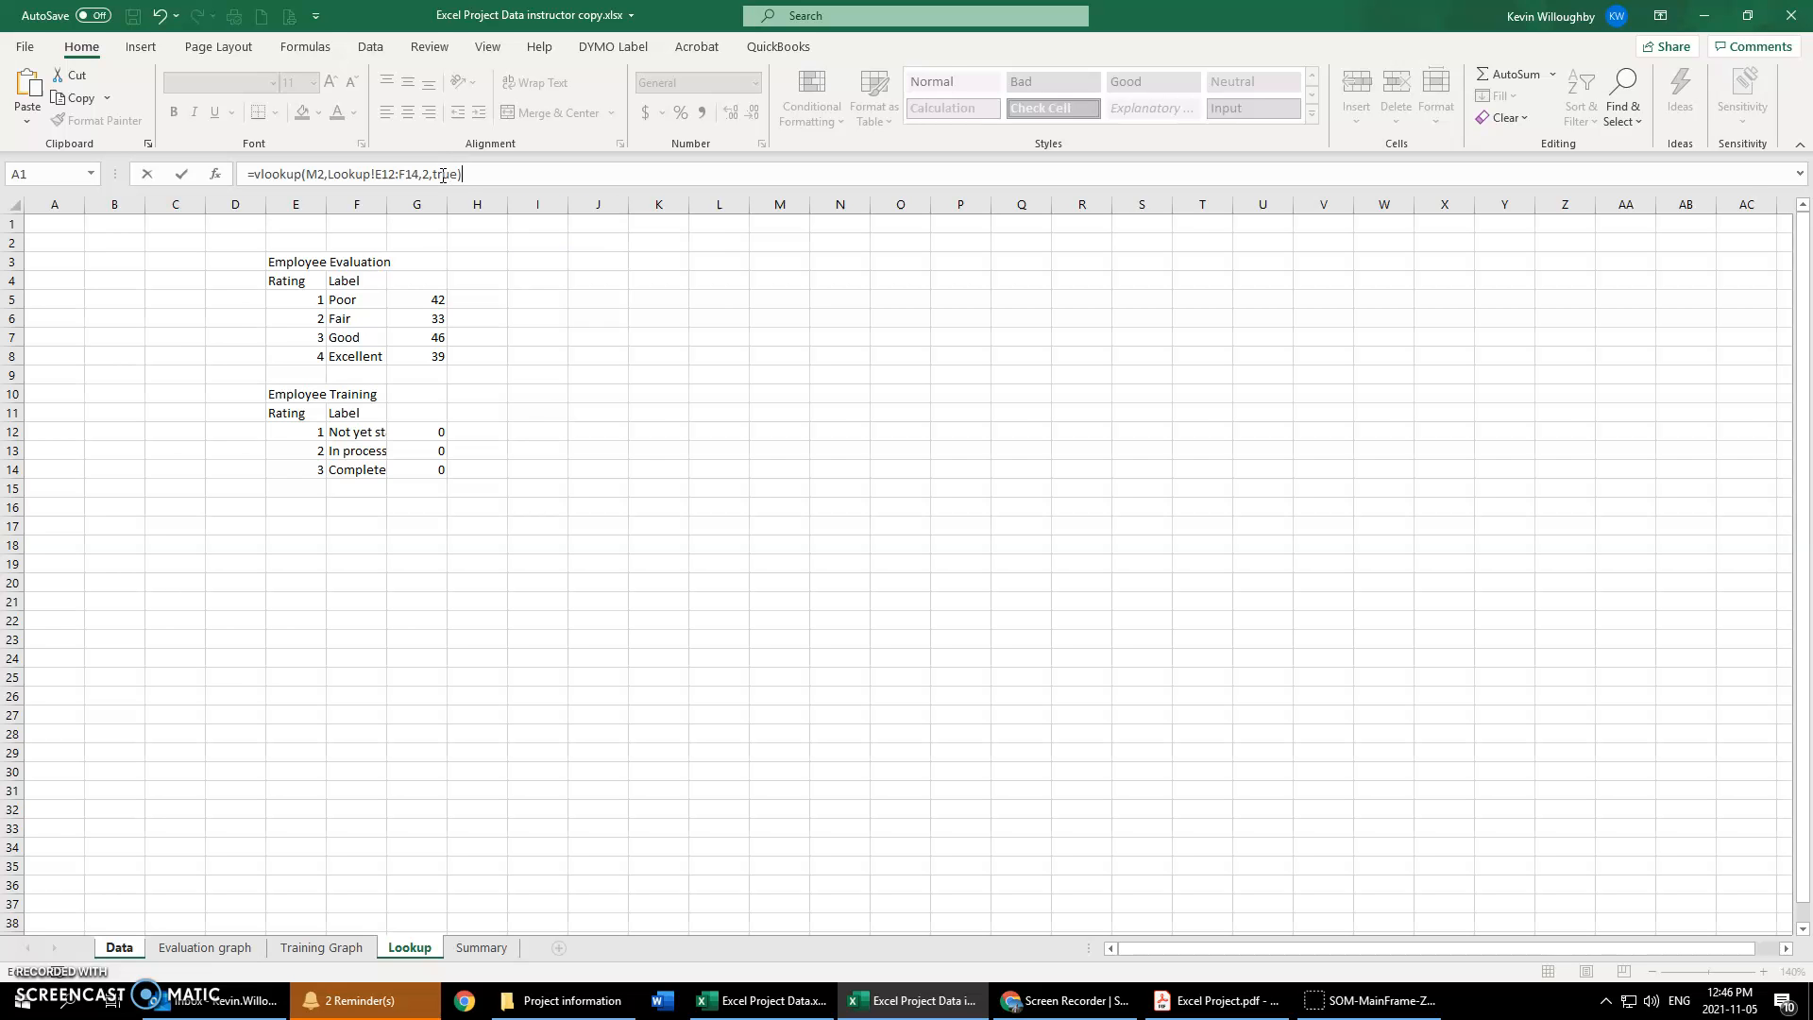
key("Return")
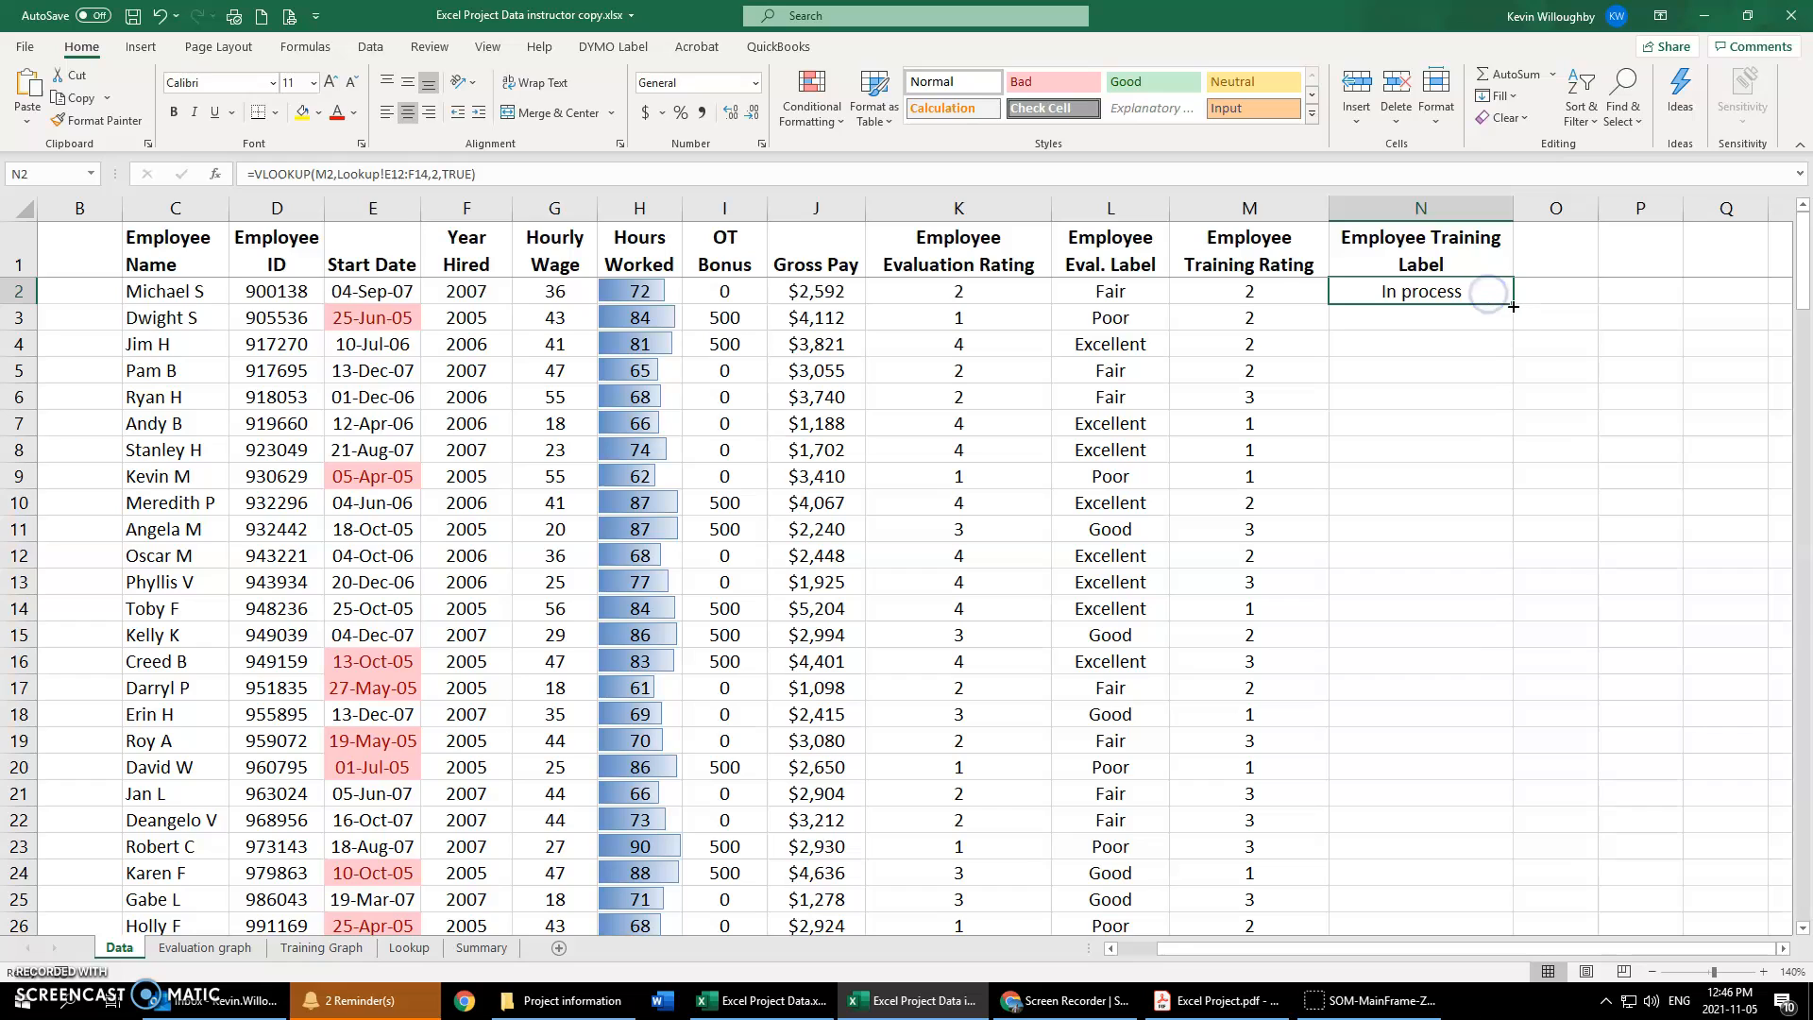
- Lock the rows of the table range in the N2 formula as E$12:F$14
left_click(388, 174)
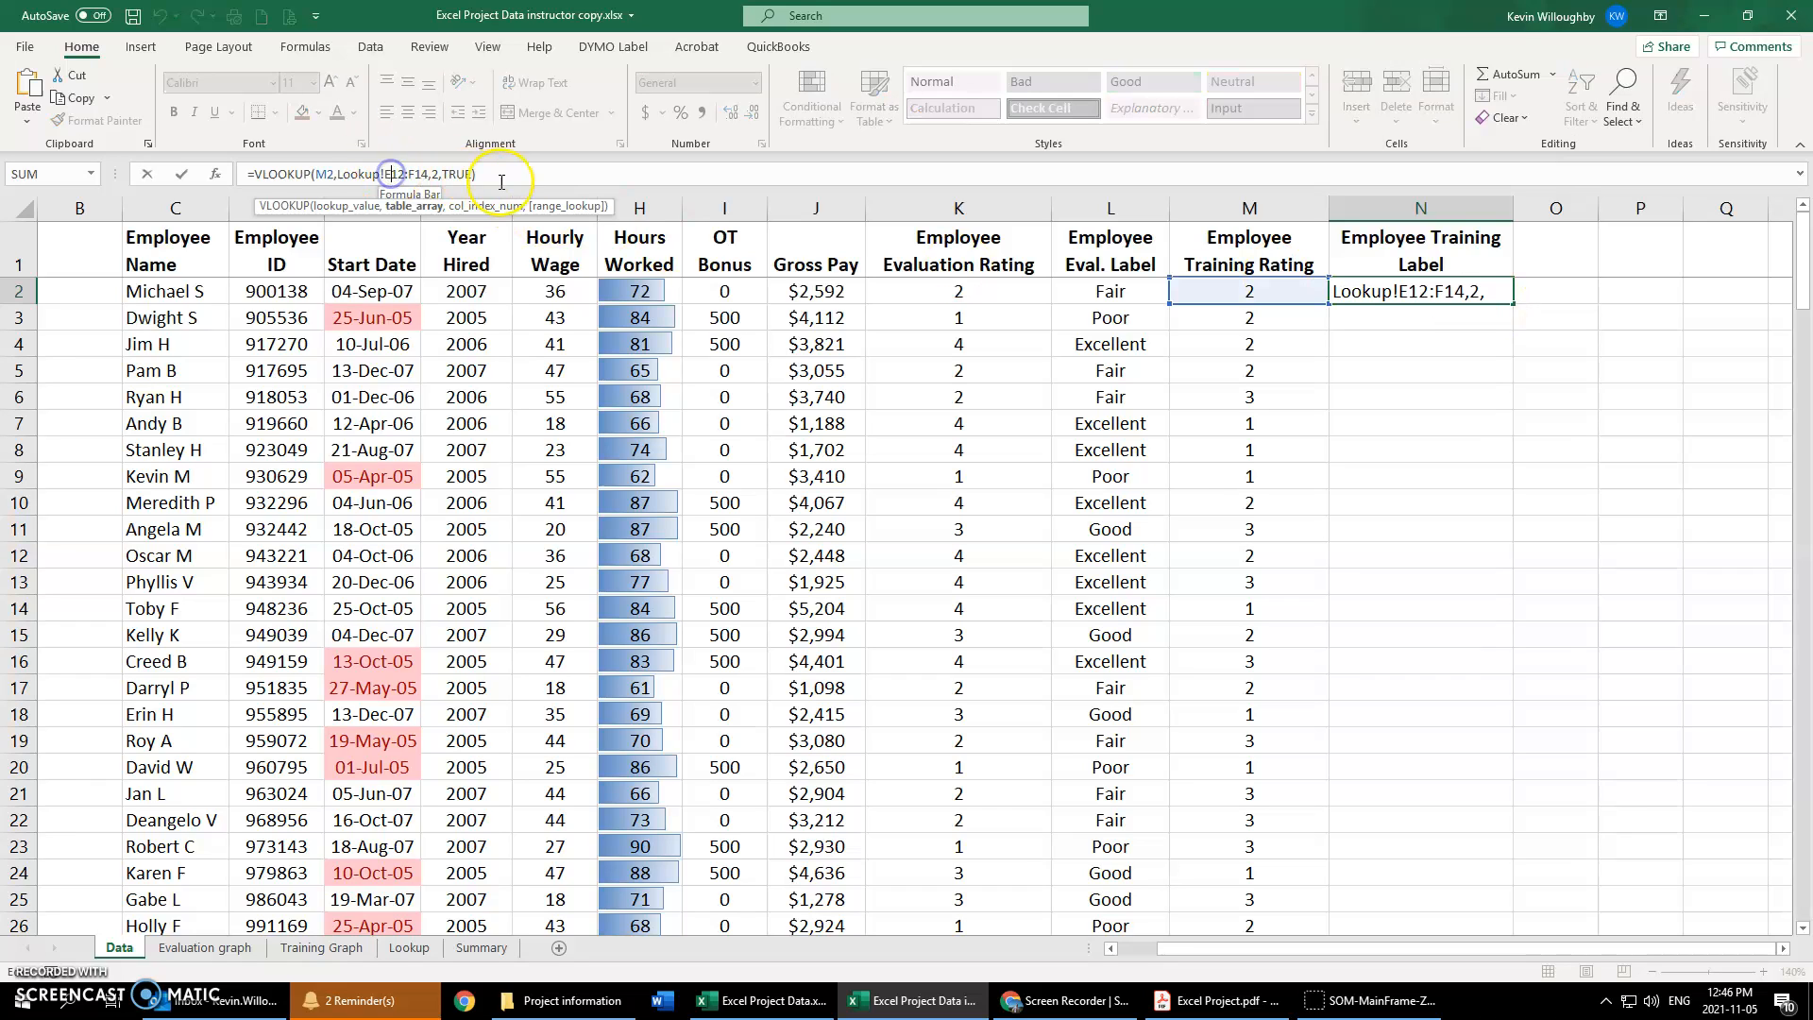
type("$12:F")
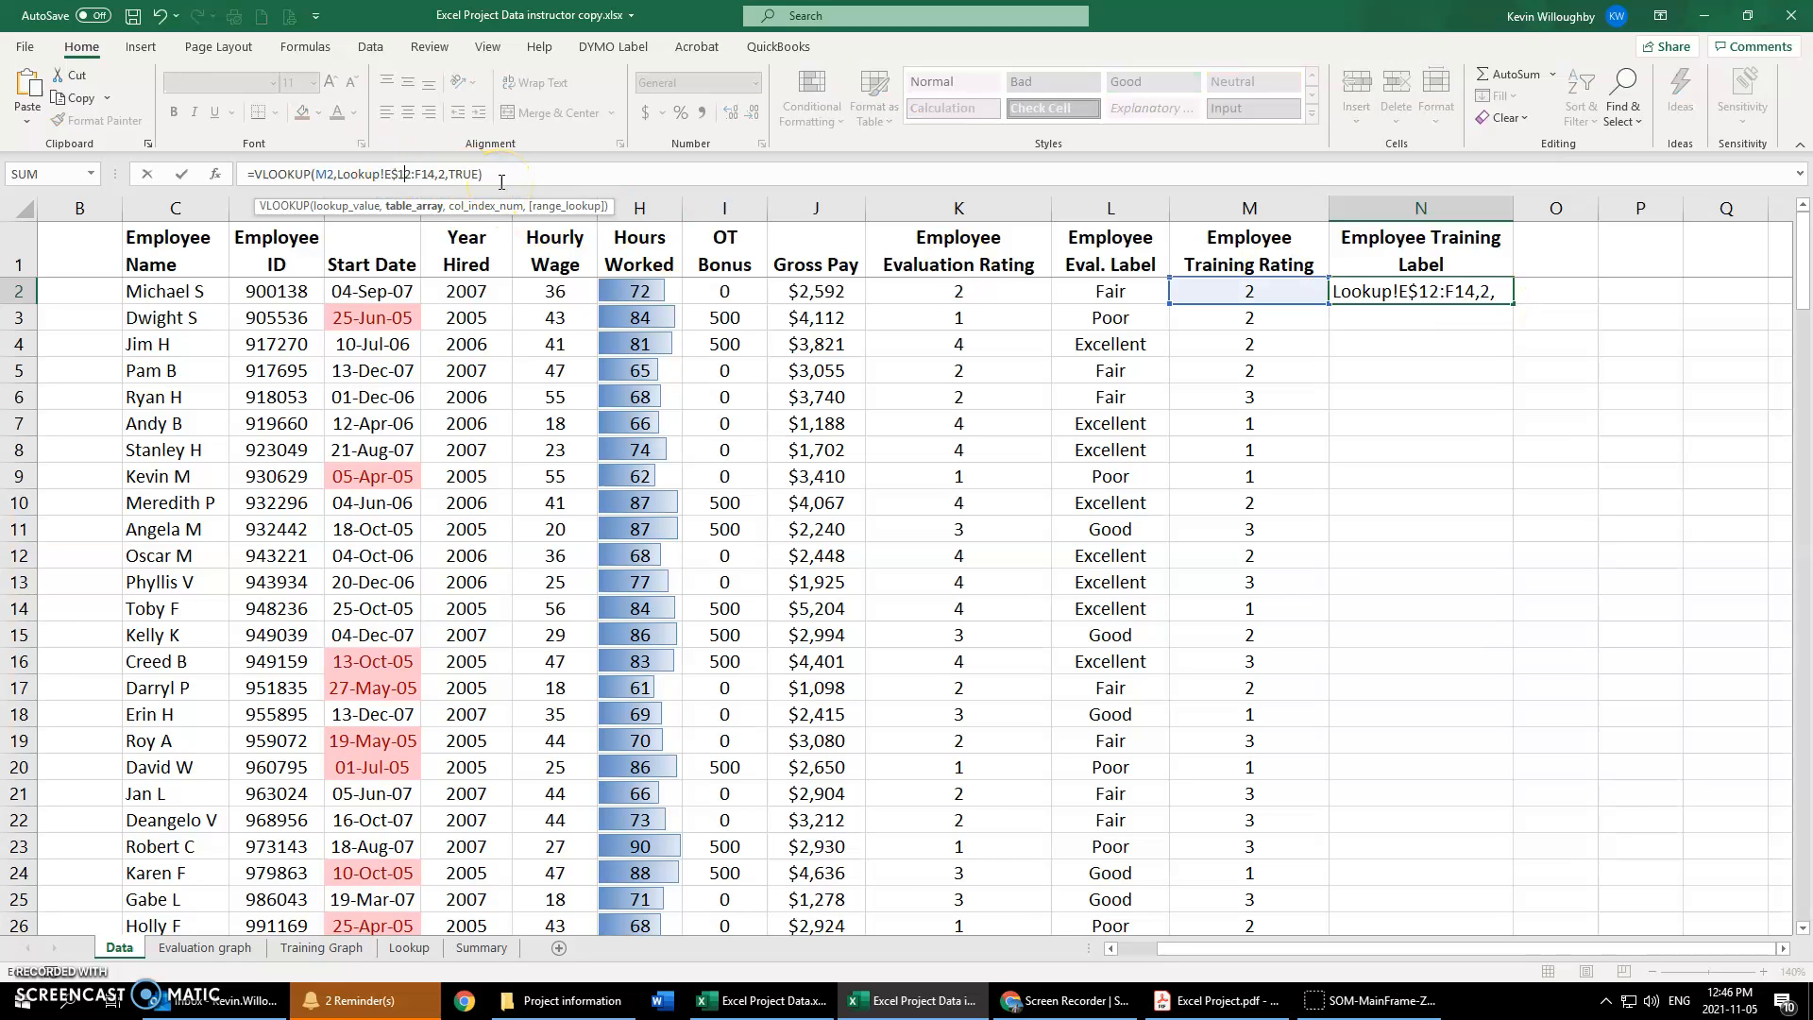
type("$")
key("Return")
- Fill the N2 formula down to N12 and on through the rest of the Employee Training Label column
left_click(1484, 294)
left_click_drag(1513, 302, 1500, 559)
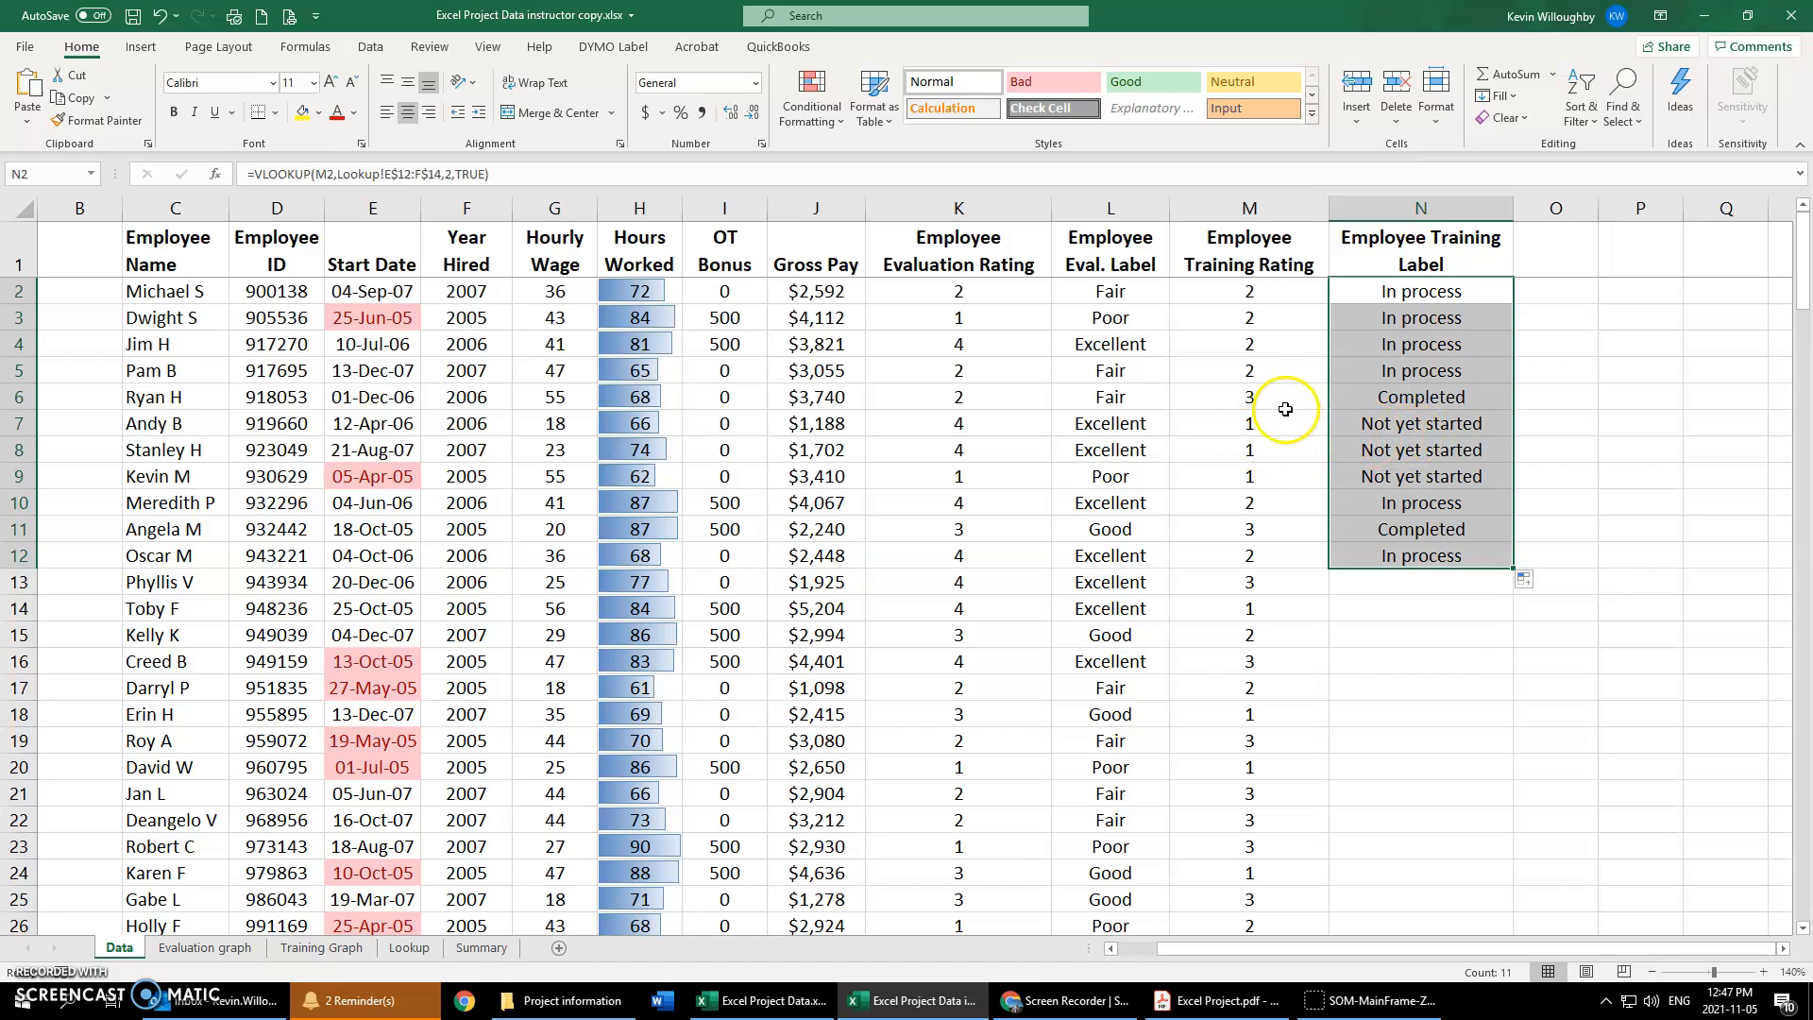
double_click(1513, 567)
scroll(1174, 661, "down", 6)
scroll(1171, 637, "up", 6)
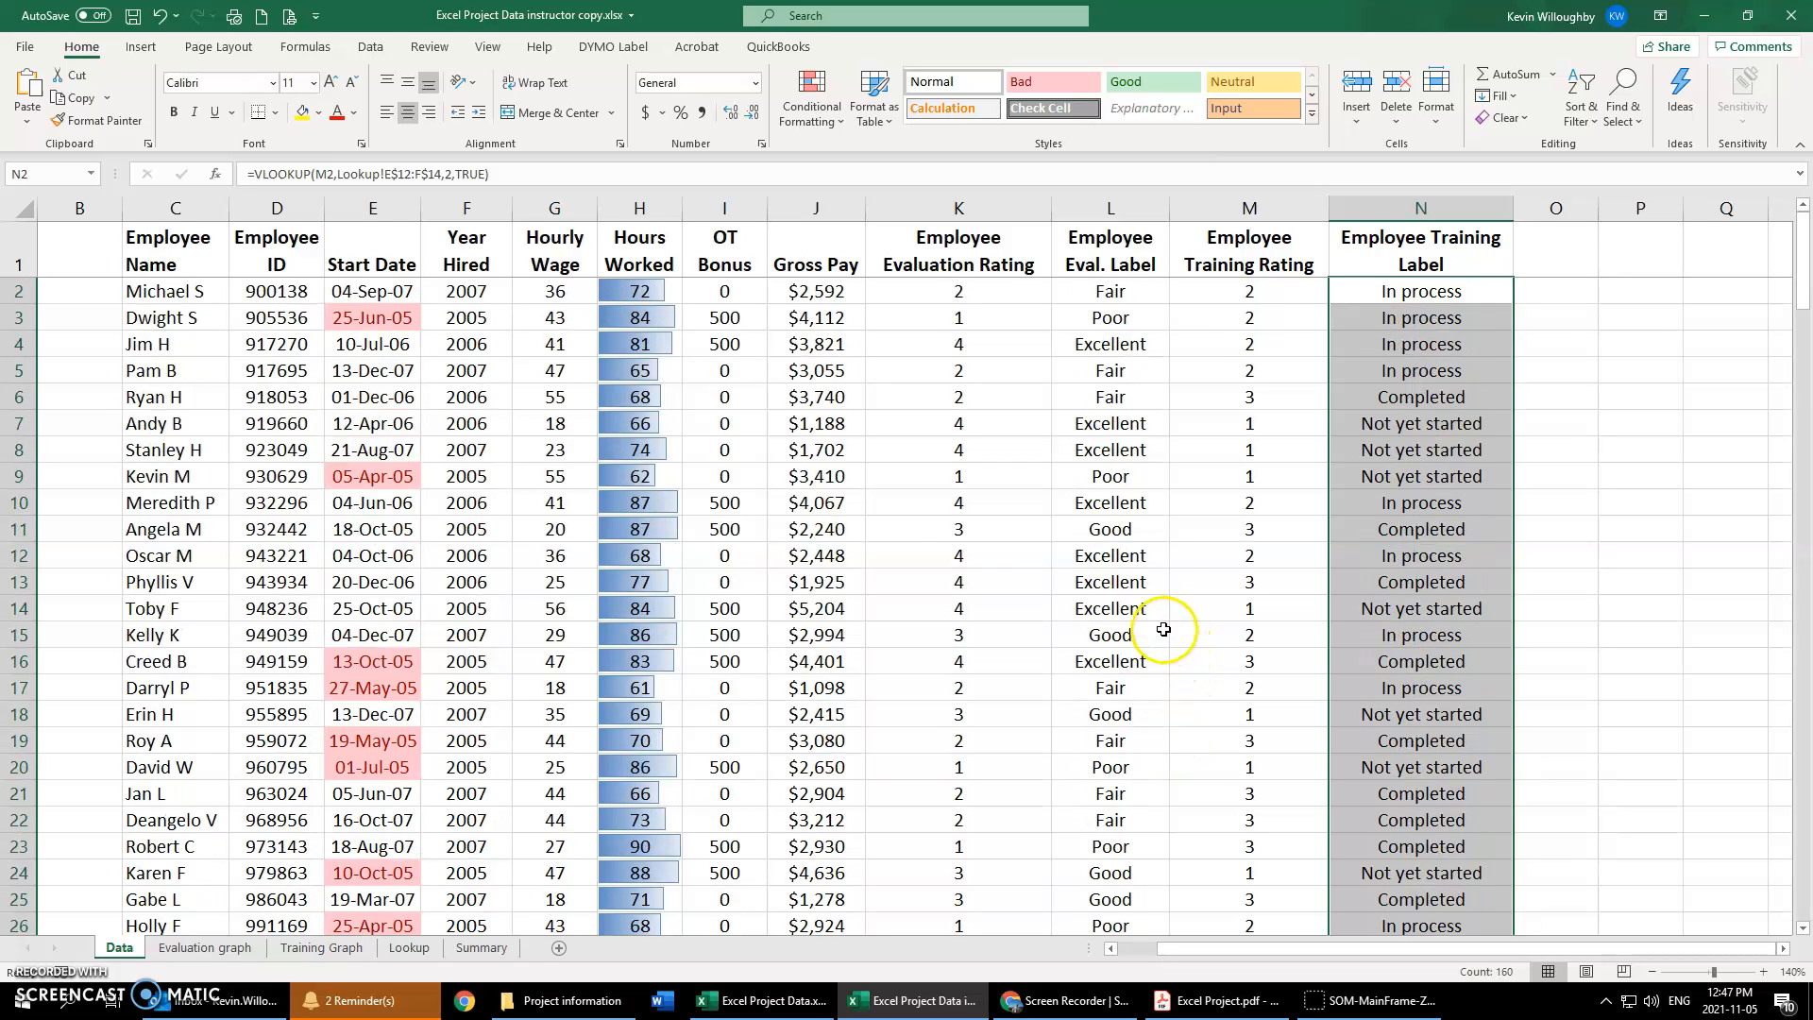